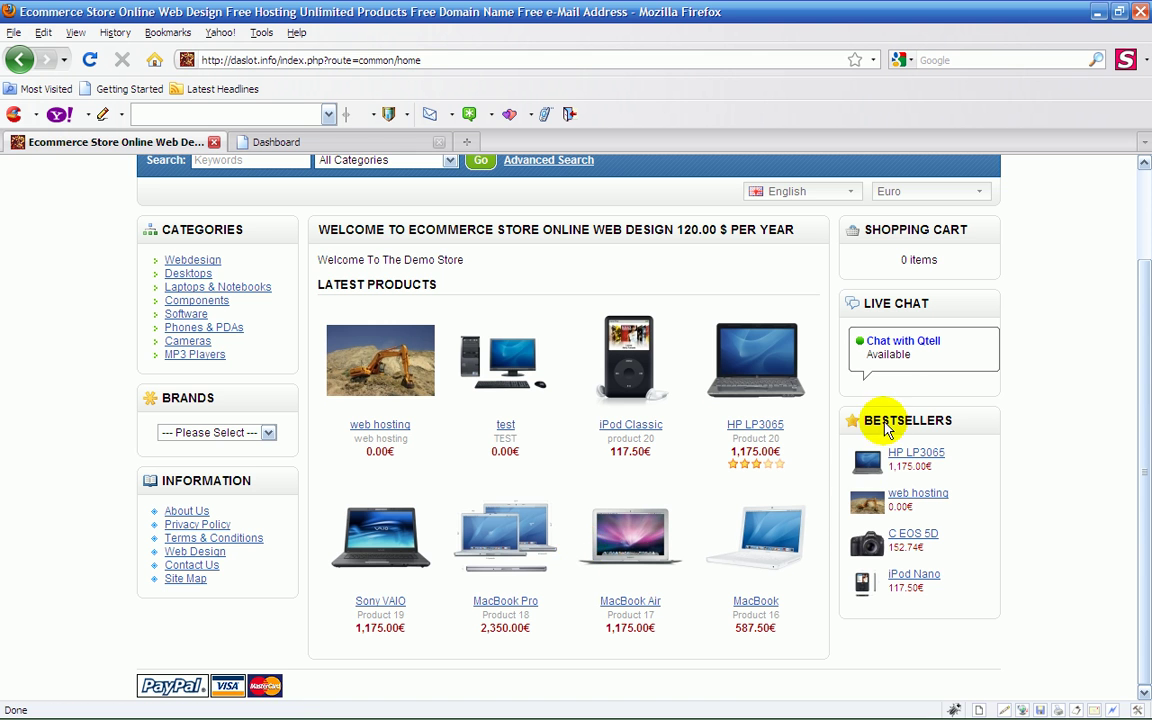
Open the Weight Based Shipping method for editing in the store administration
{"action": "left_click", "coordinate": [290, 146]}
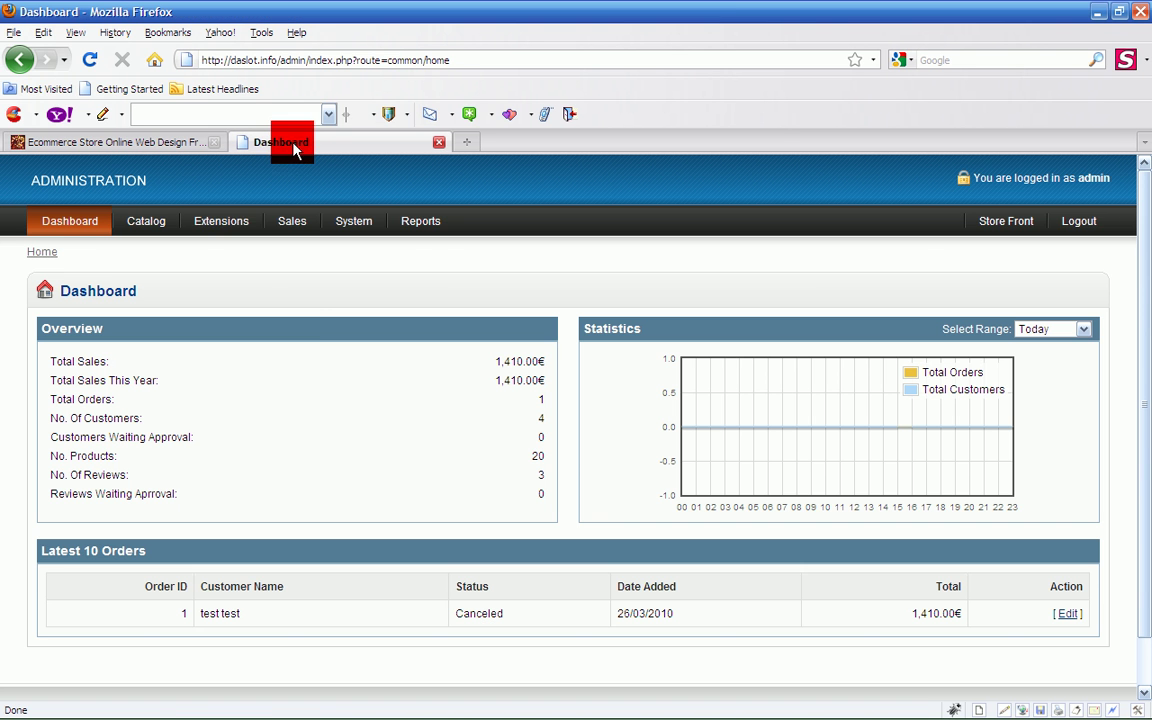
{"action": "mouse_move", "coordinate": [224, 224]}
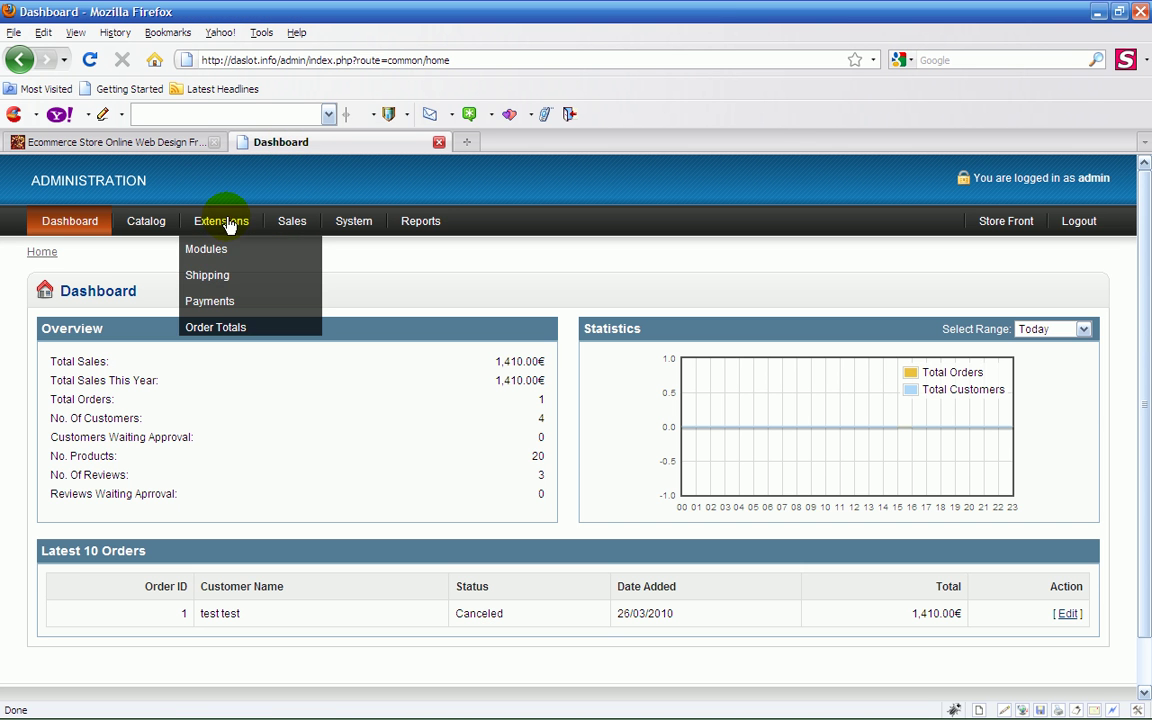
{"action": "left_click", "coordinate": [191, 284]}
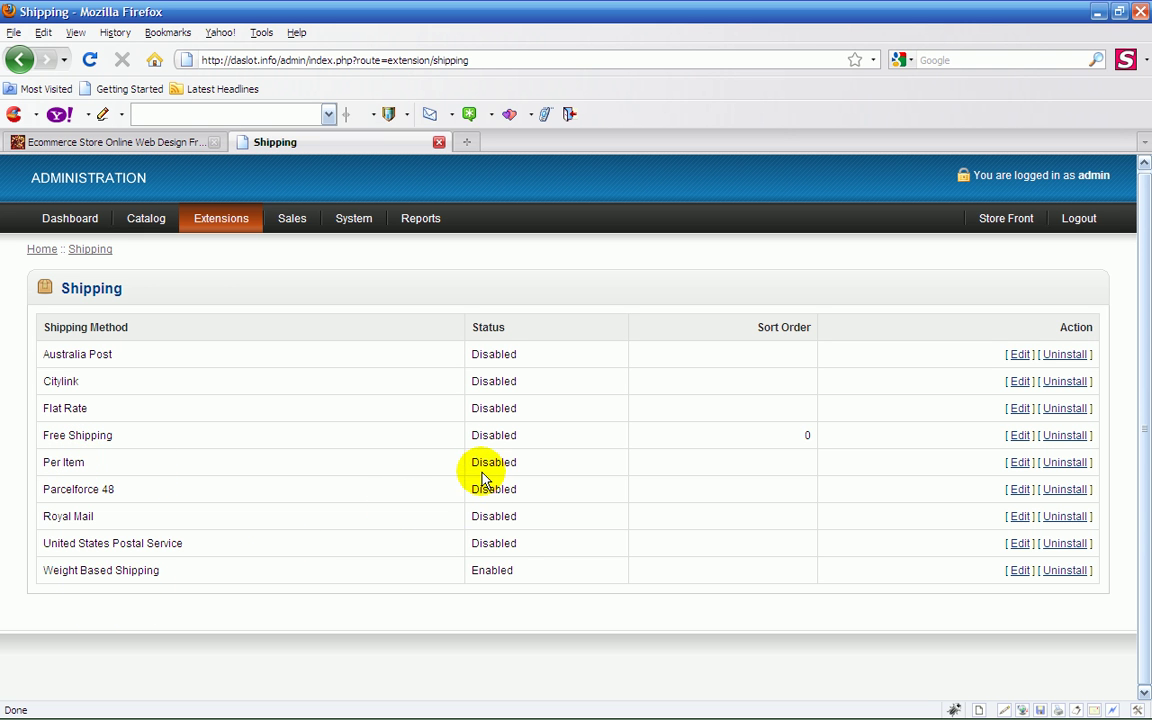
{"action": "left_click", "coordinate": [1018, 572]}
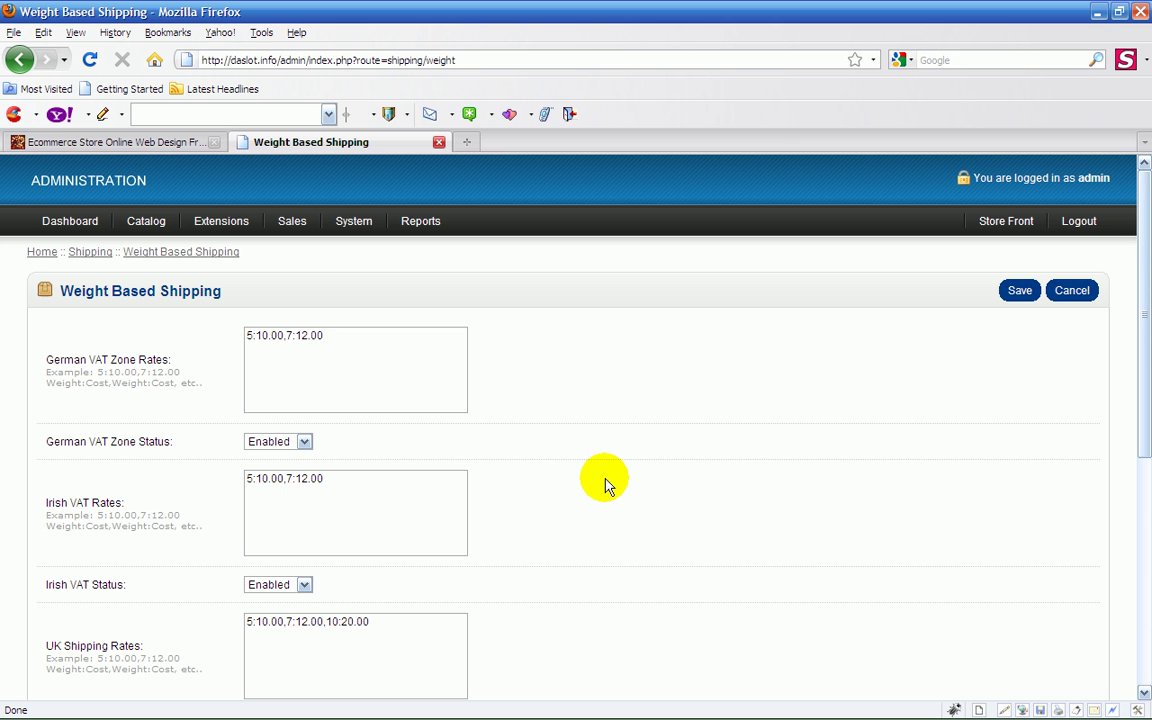
Copy the German VAT Zone rates 5:10.00,7:12.00 into a new Notepad document and move its window lower, clear of the rate fields
{"action": "left_click_drag", "start_coordinate": [337, 336], "coordinate": [211, 323]}
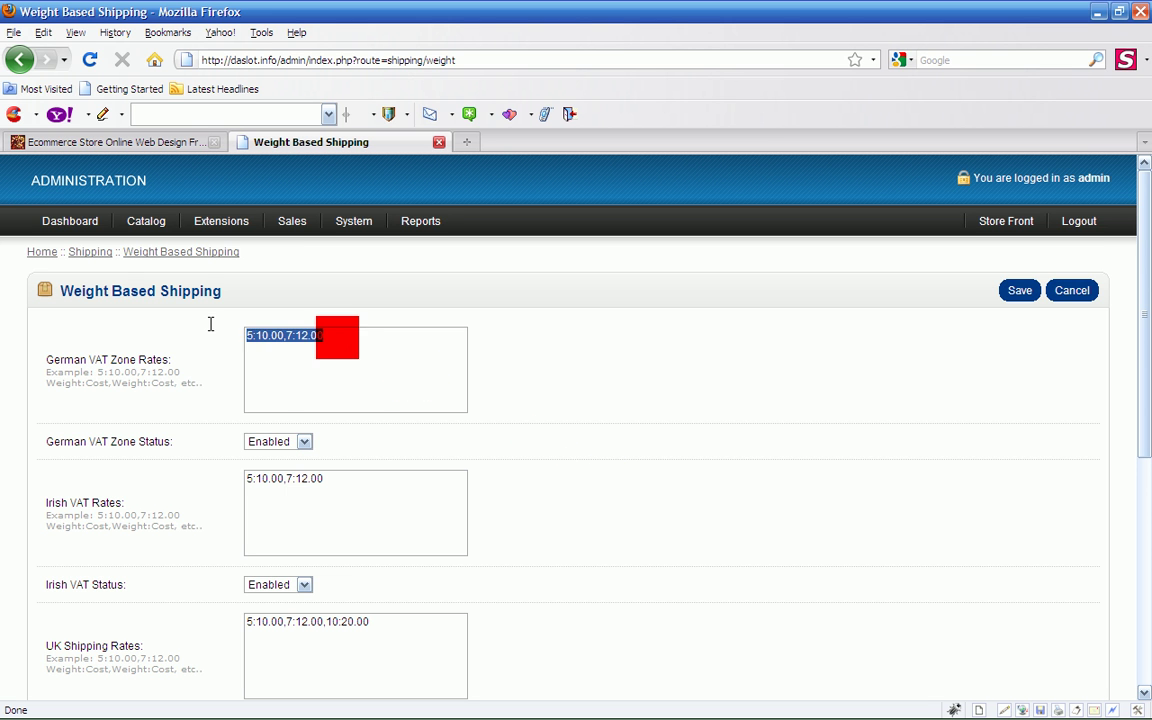
{"action": "right_click", "coordinate": [252, 334]}
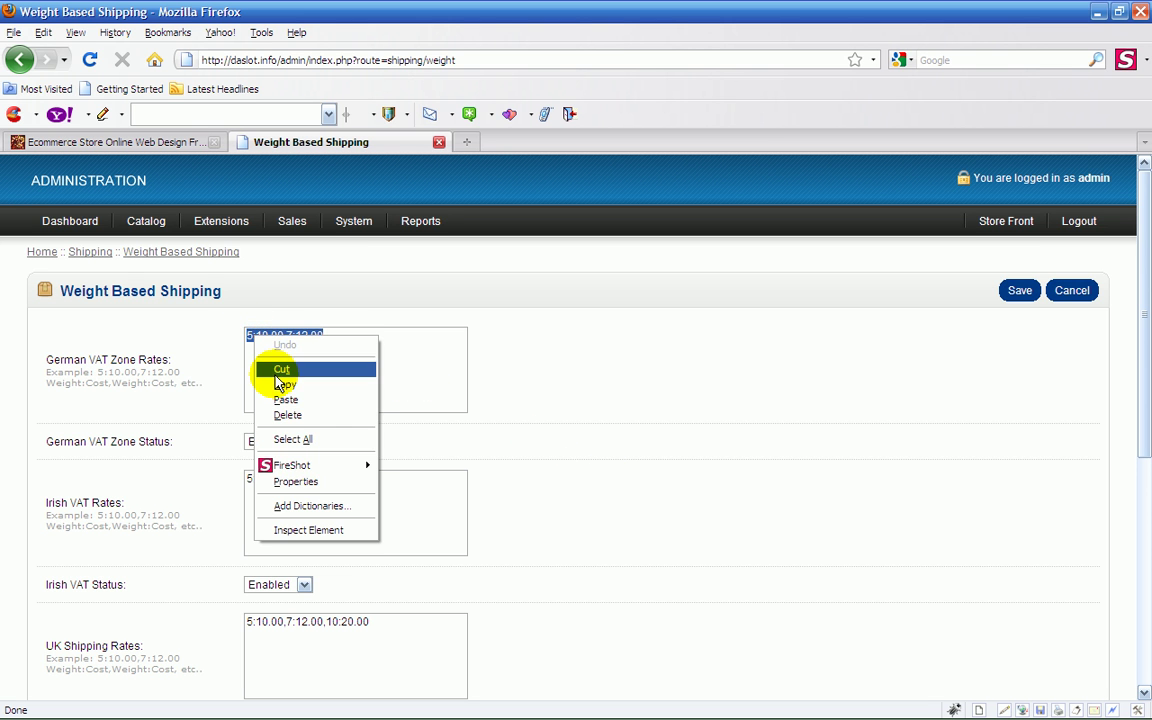
{"action": "left_click", "coordinate": [284, 384]}
{"action": "left_click", "coordinate": [22, 708]}
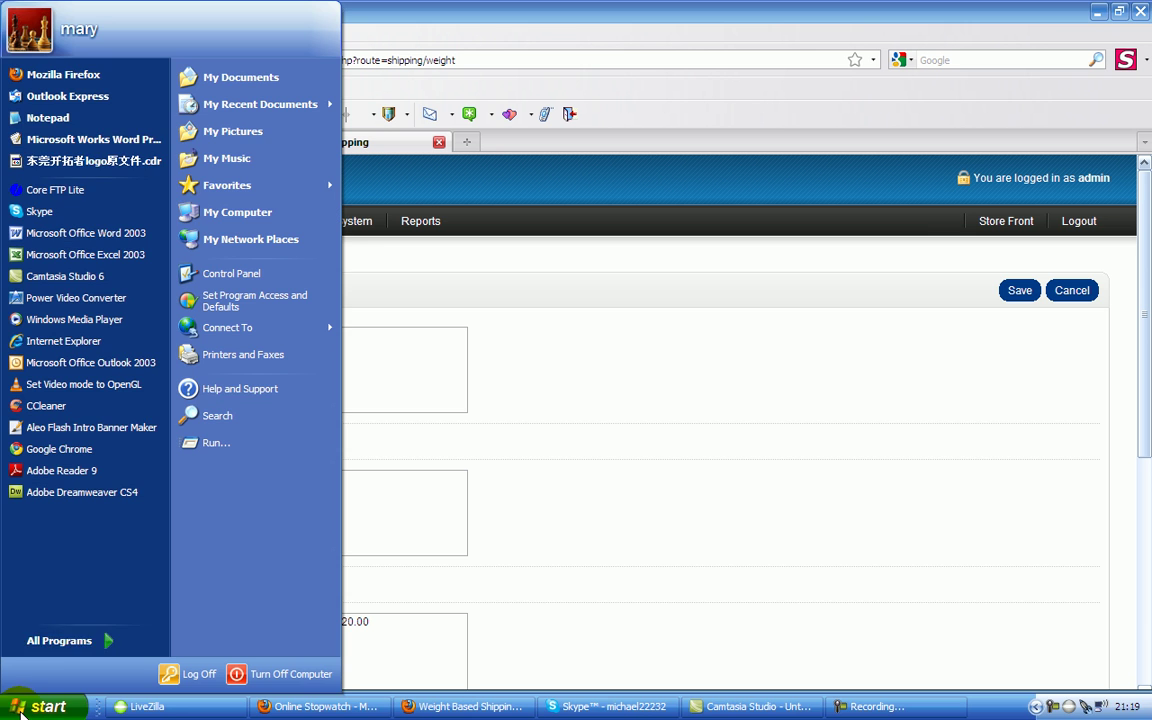
{"action": "left_click", "coordinate": [48, 122]}
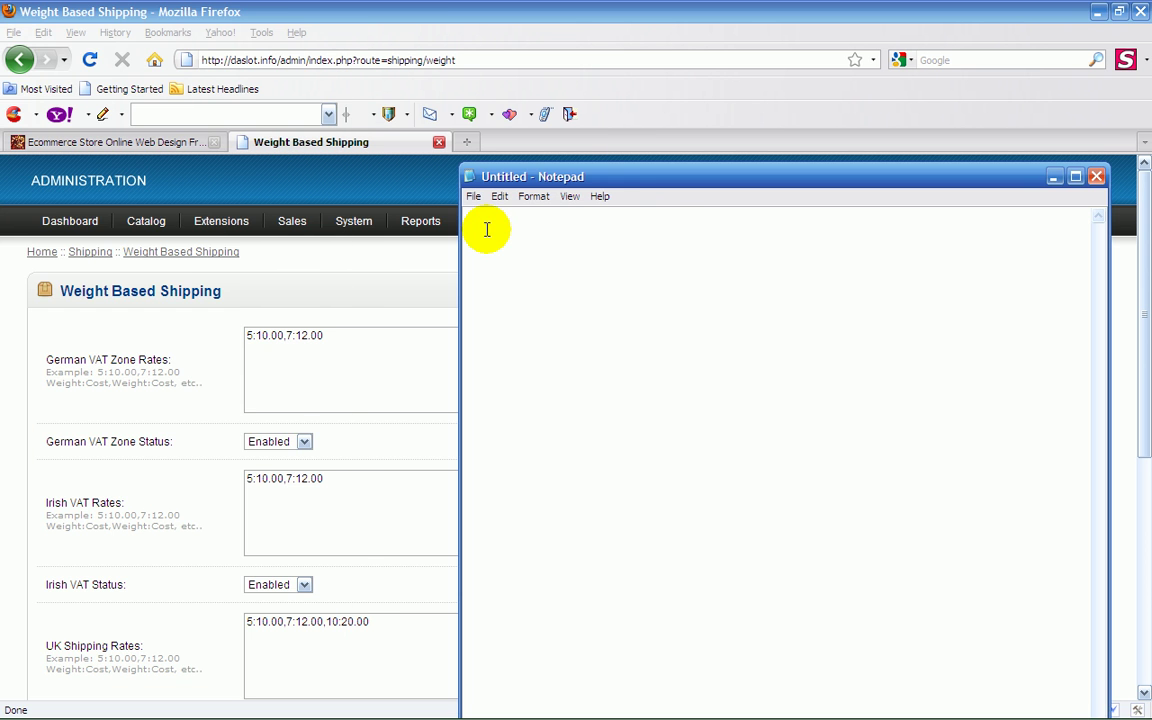
{"action": "right_click", "coordinate": [473, 216]}
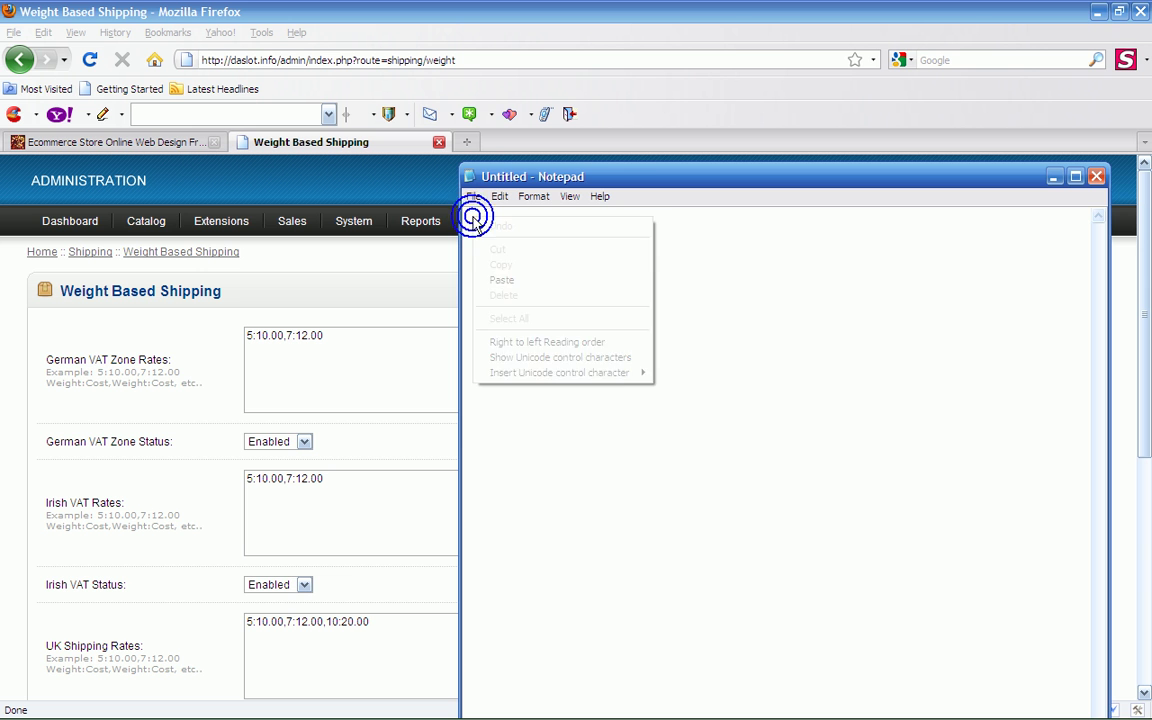
{"action": "left_click", "coordinate": [503, 279]}
{"action": "left_click_drag", "start_coordinate": [650, 177], "coordinate": [697, 310]}
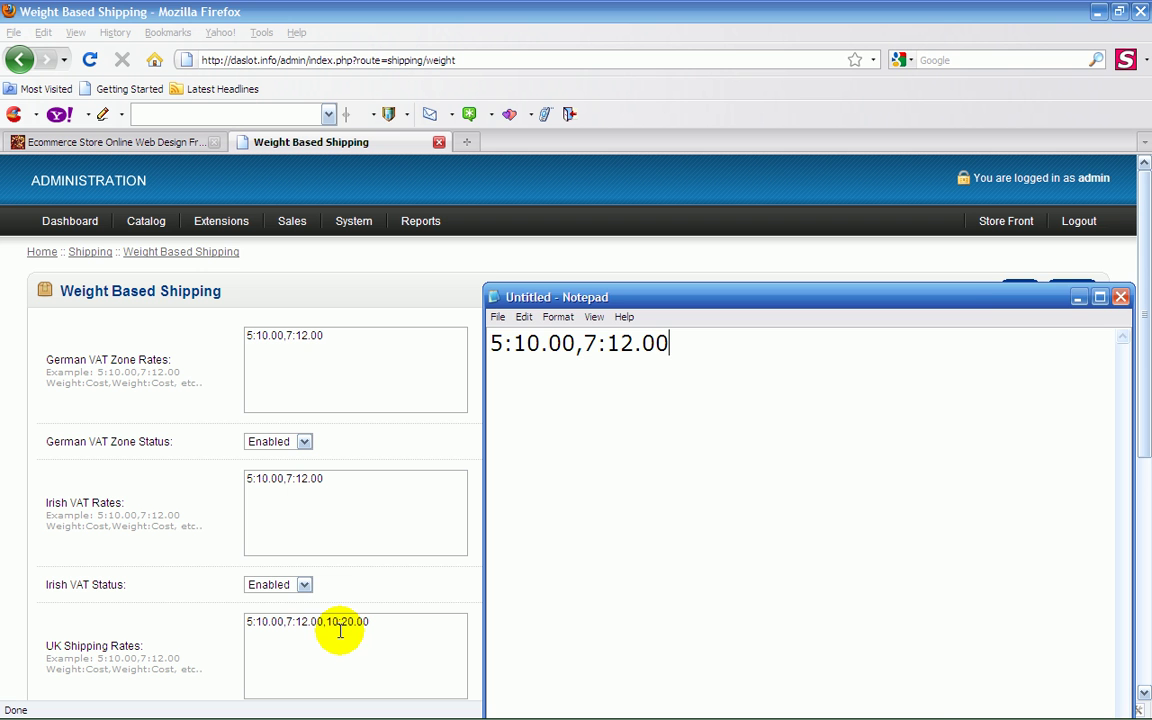
Append a comma and the 10:20.00 rate copied from UK Shipping Rates to the Notepad text
{"action": "left_click_drag", "start_coordinate": [368, 621], "coordinate": [331, 622]}
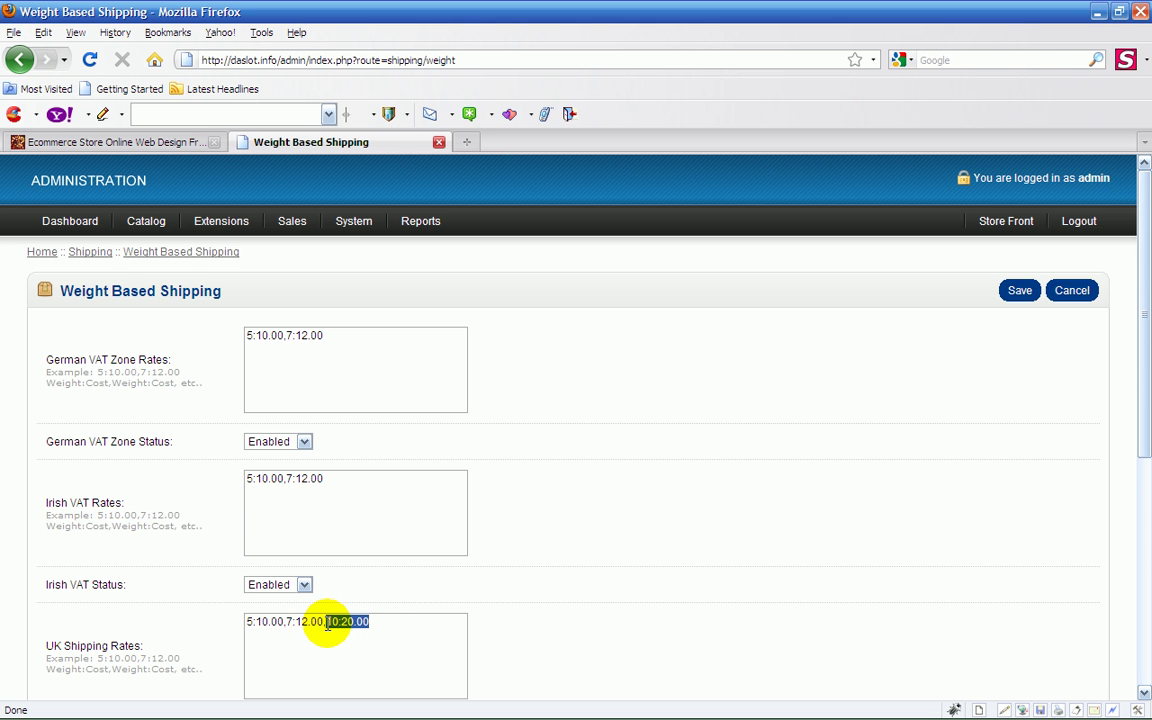
{"action": "right_click", "coordinate": [328, 622]}
{"action": "left_click", "coordinate": [362, 466]}
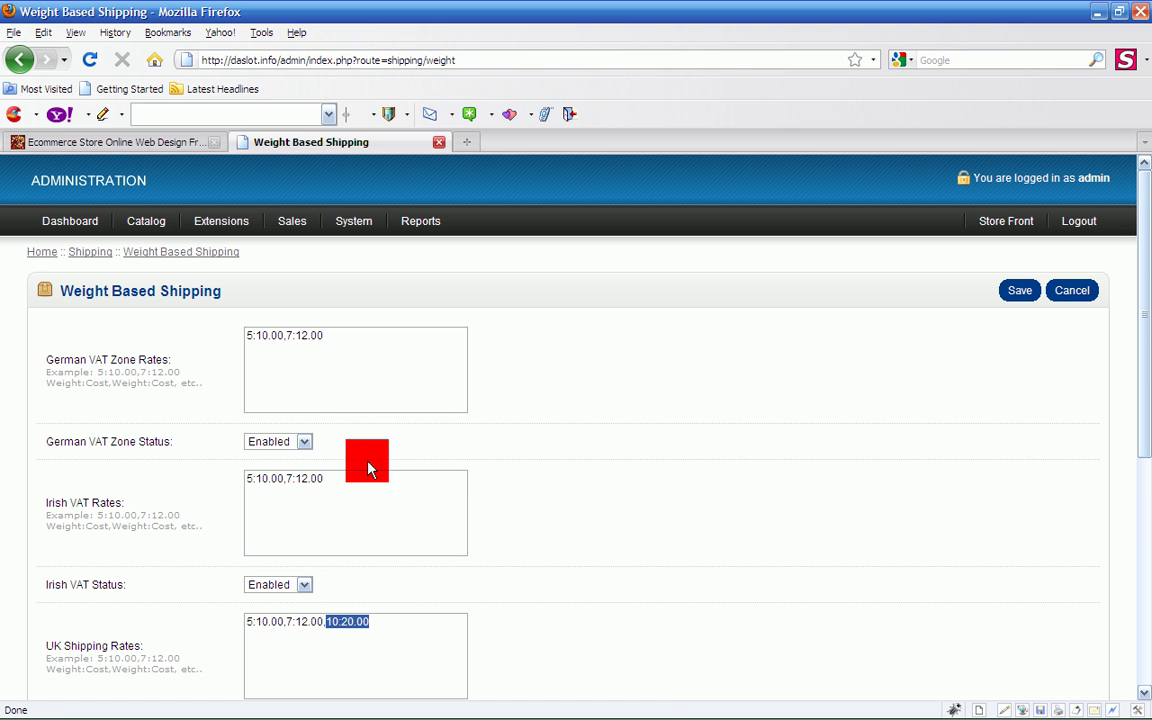
{"action": "mouse_move", "coordinate": [850, 703]}
{"action": "left_click", "coordinate": [955, 706]}
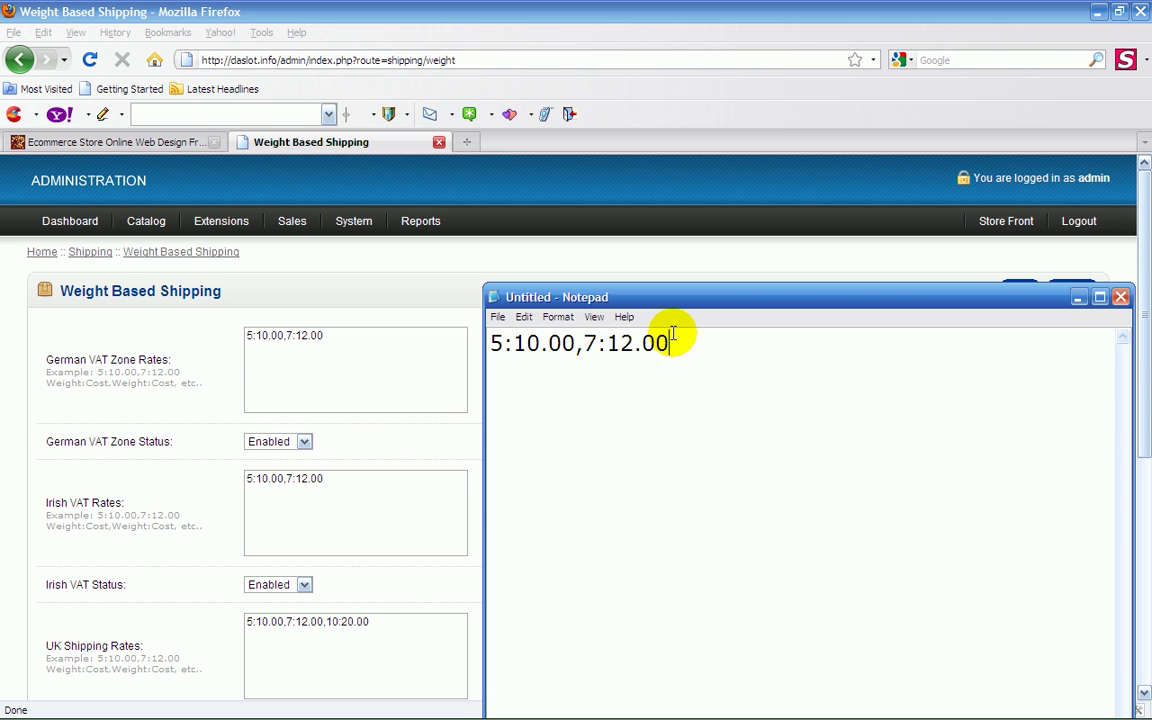
{"action": "type", "text": ","}
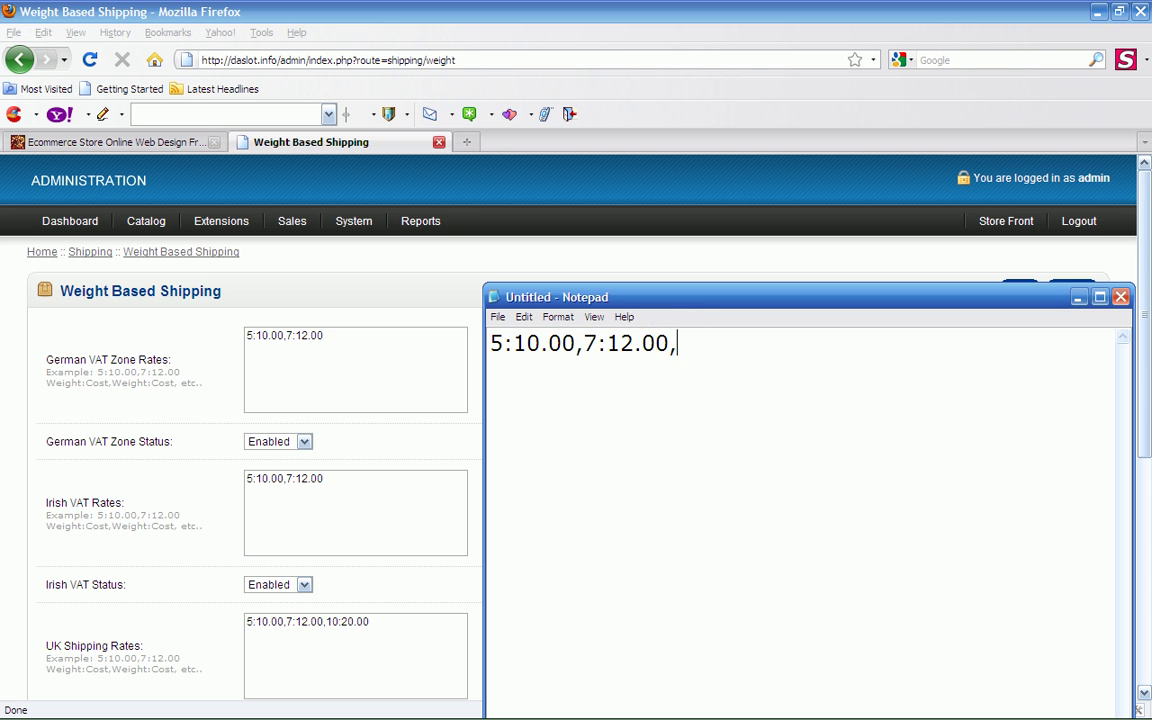
{"action": "right_click", "coordinate": [675, 345]}
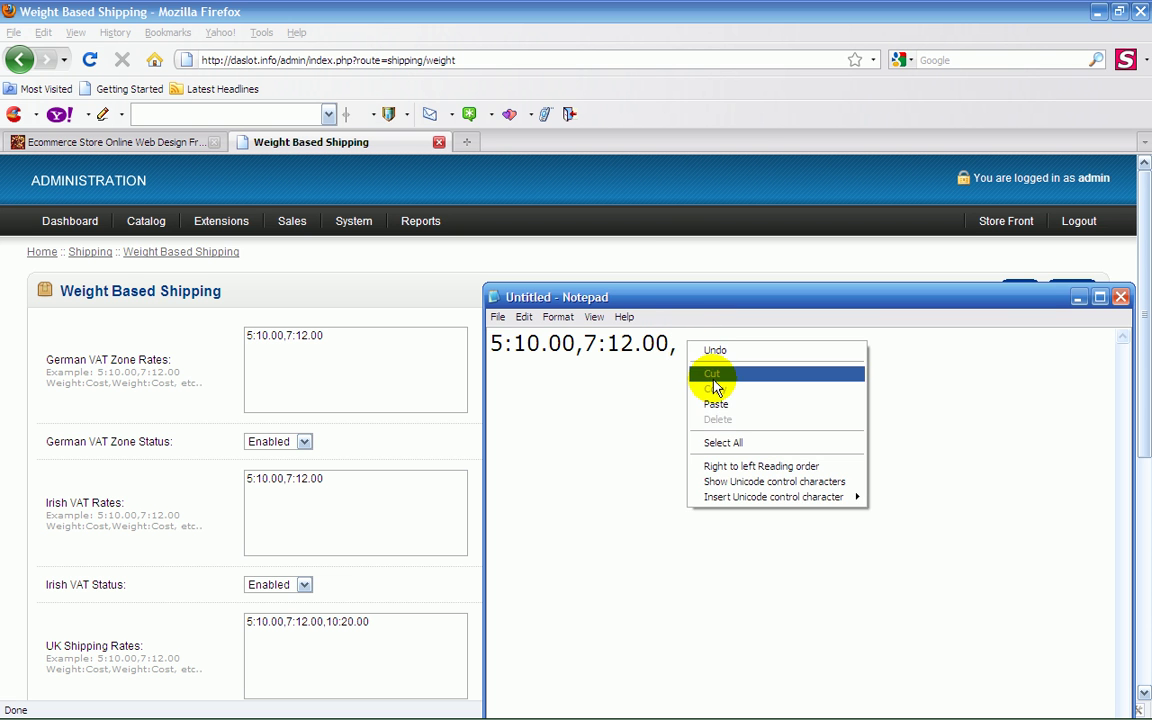
{"action": "left_click", "coordinate": [724, 399]}
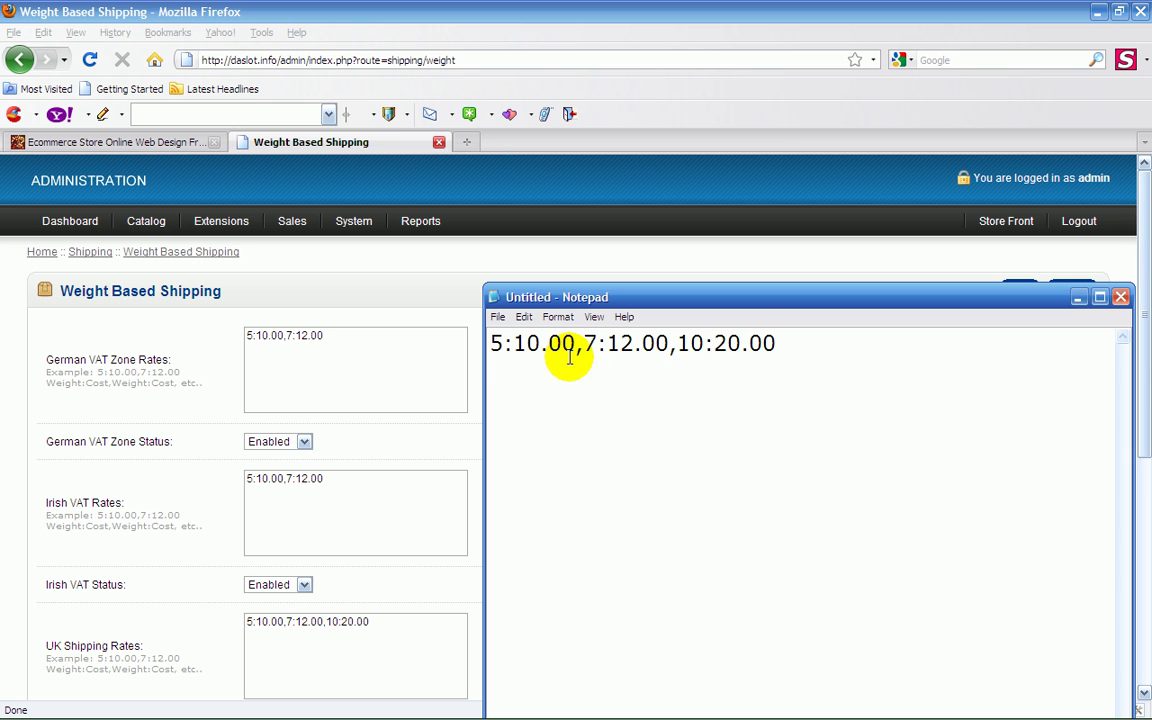
Close Notepad without saving its text and save the Weight Based Shipping settings
{"action": "left_click", "coordinate": [1121, 298]}
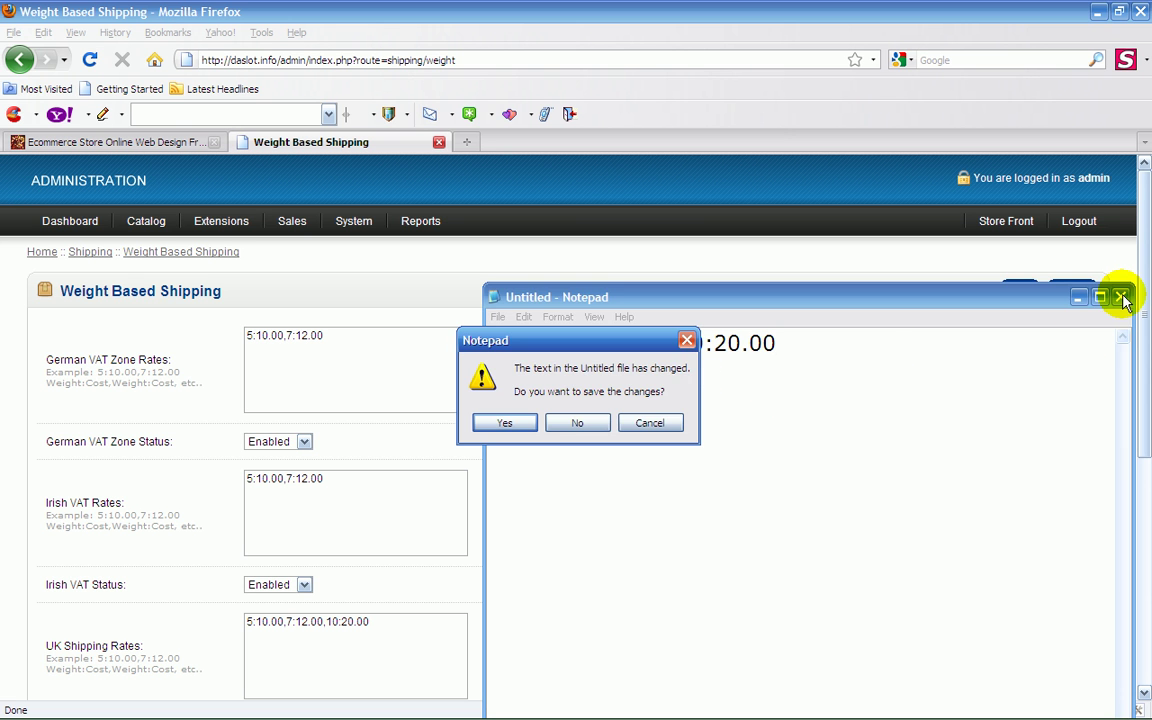
{"action": "left_click", "coordinate": [592, 424]}
{"action": "left_click", "coordinate": [1017, 290]}
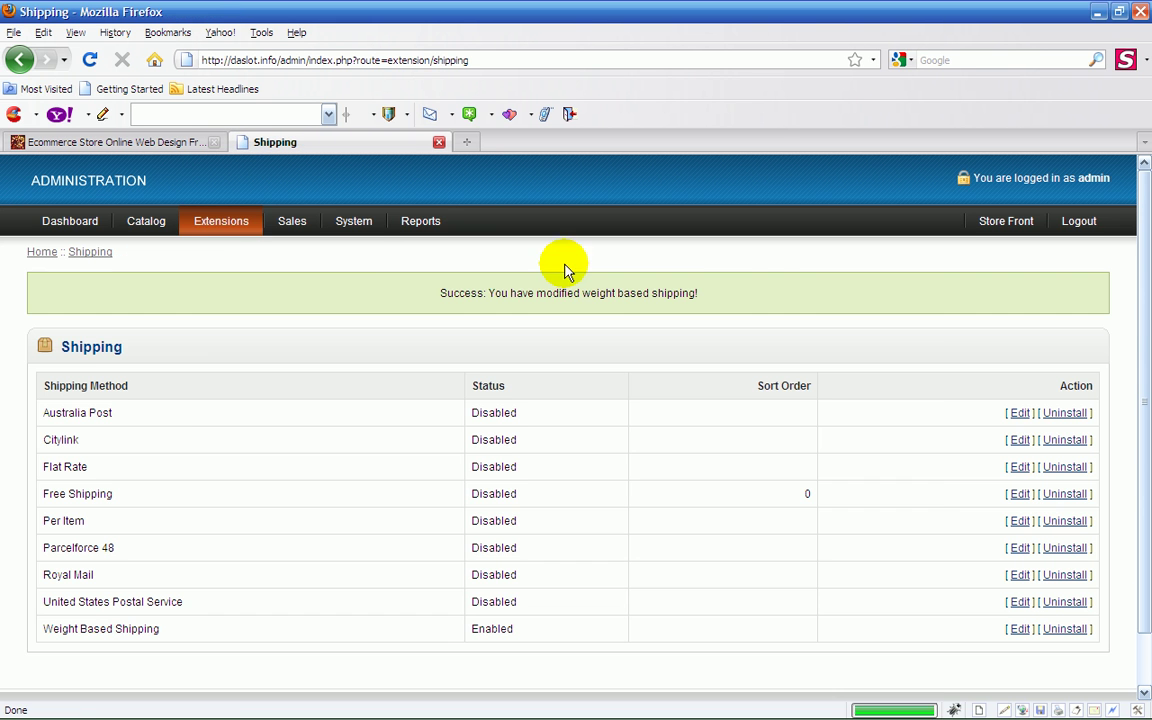
Reopen the Weight Based Shipping settings, review the zone rates, statuses and tax class, and save them
{"action": "left_click", "coordinate": [1016, 629]}
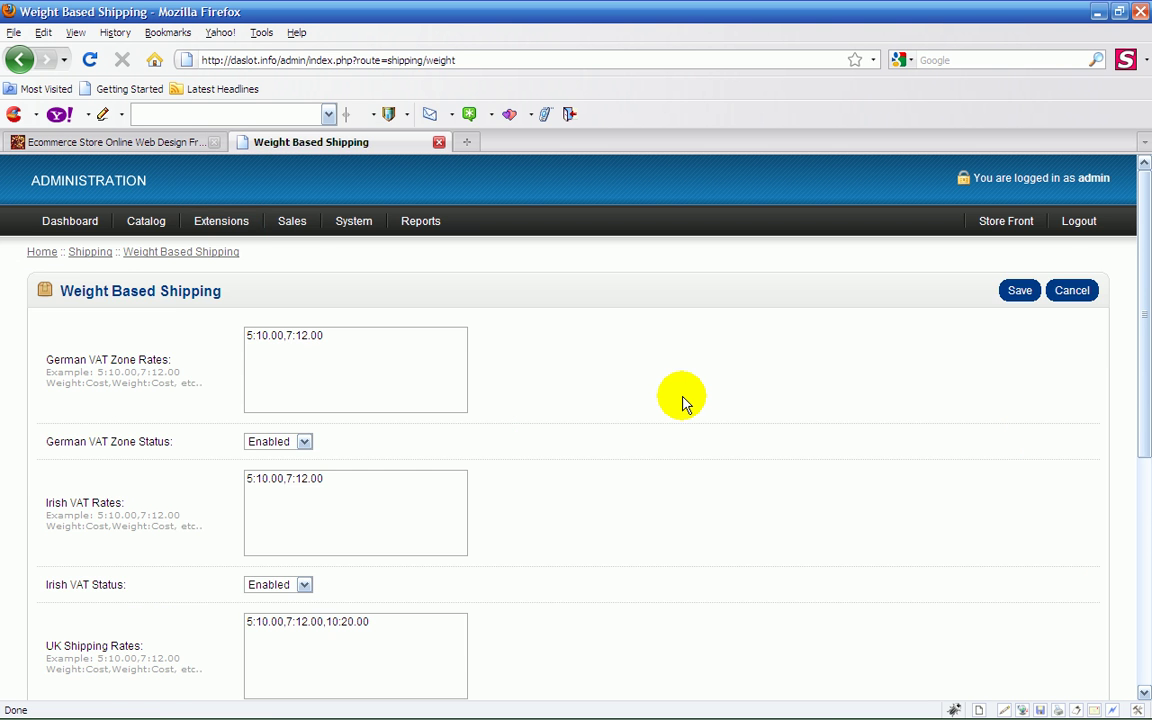
{"action": "scroll", "coordinate": [684, 403], "scroll_direction": "down", "scroll_amount": 2}
{"action": "scroll", "coordinate": [682, 400], "scroll_direction": "down", "scroll_amount": 1}
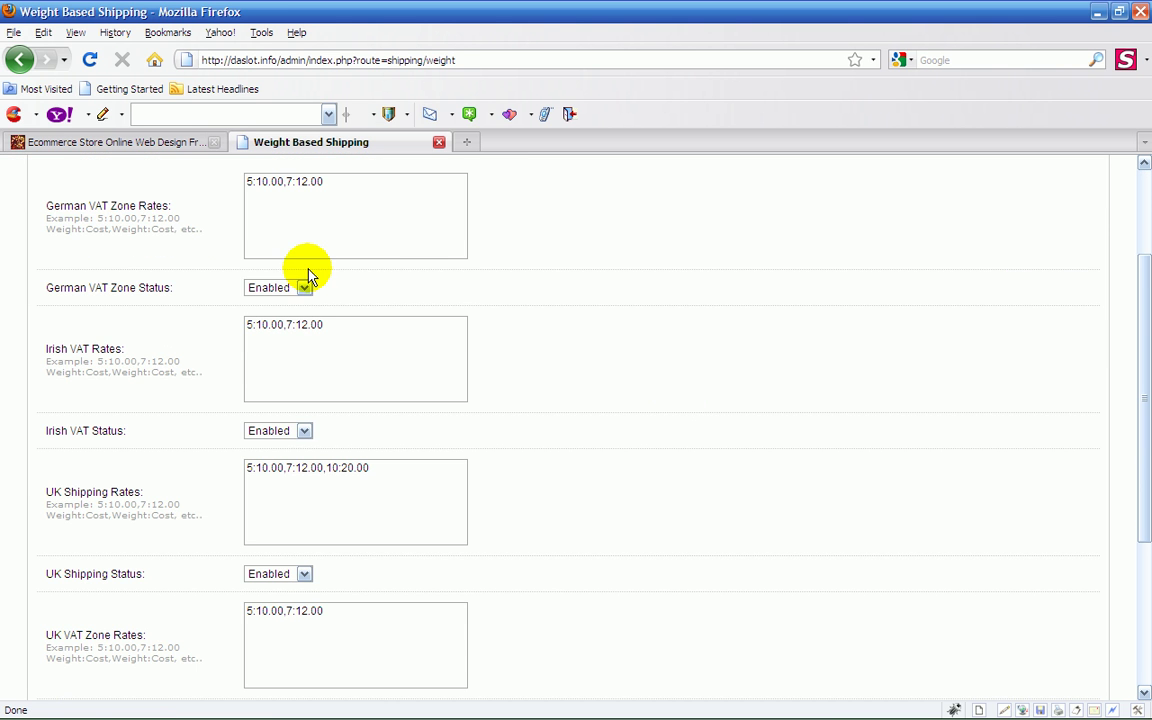
{"action": "scroll", "coordinate": [558, 393], "scroll_direction": "down", "scroll_amount": 3}
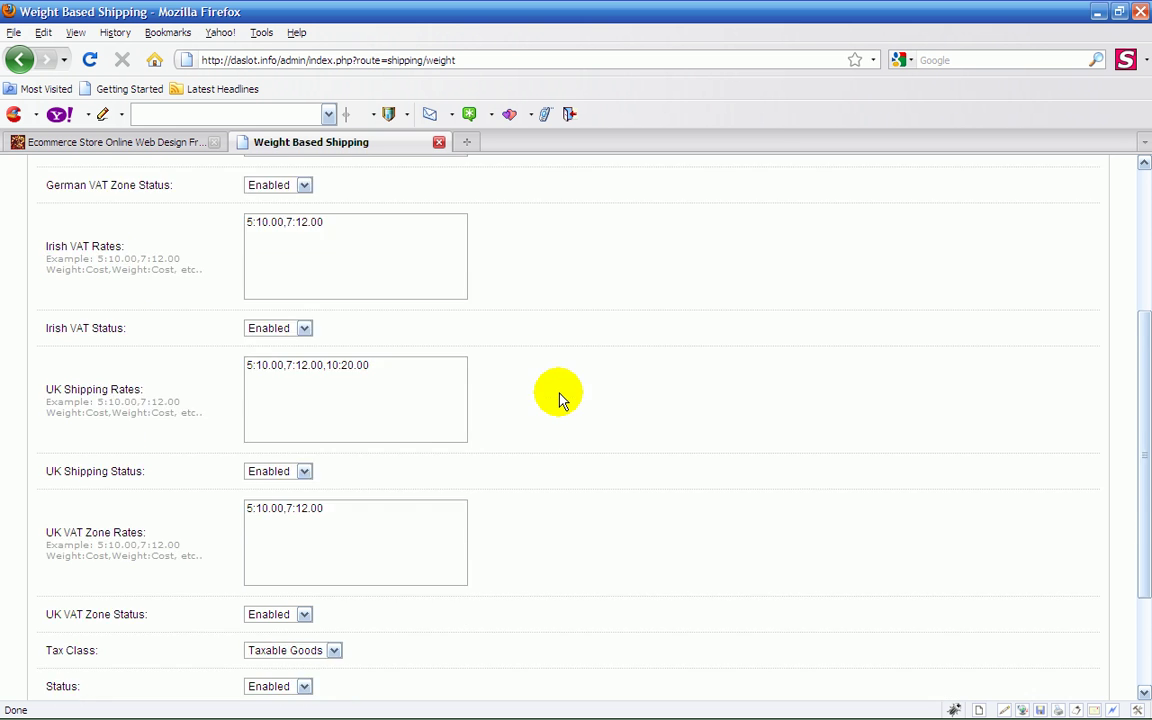
{"action": "left_click", "coordinate": [306, 428]}
{"action": "left_click", "coordinate": [306, 432]}
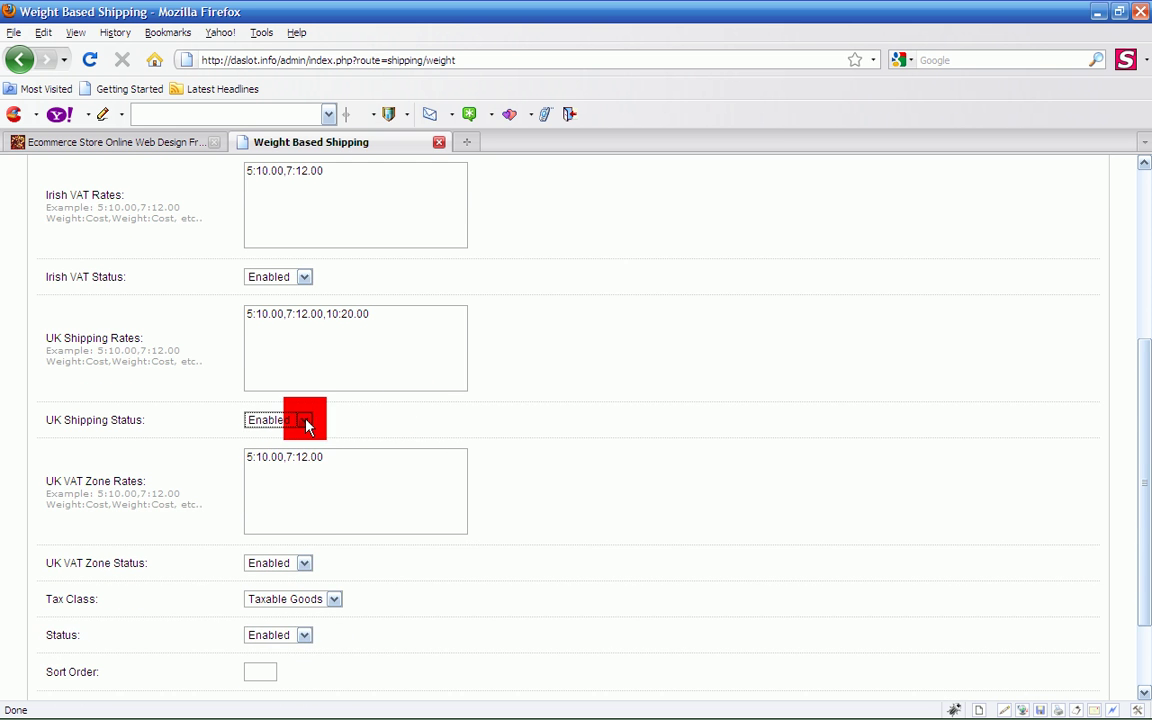
{"action": "scroll", "coordinate": [566, 424], "scroll_direction": "down", "scroll_amount": 2}
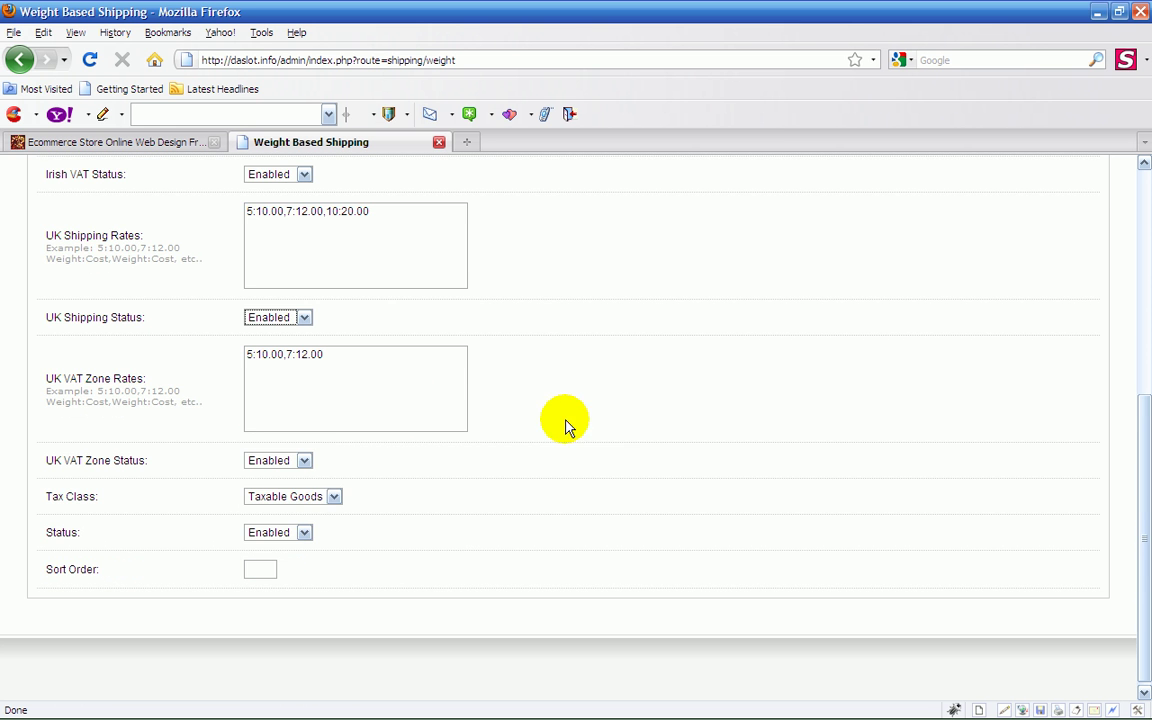
{"action": "left_click", "coordinate": [335, 498]}
{"action": "left_click", "coordinate": [334, 500]}
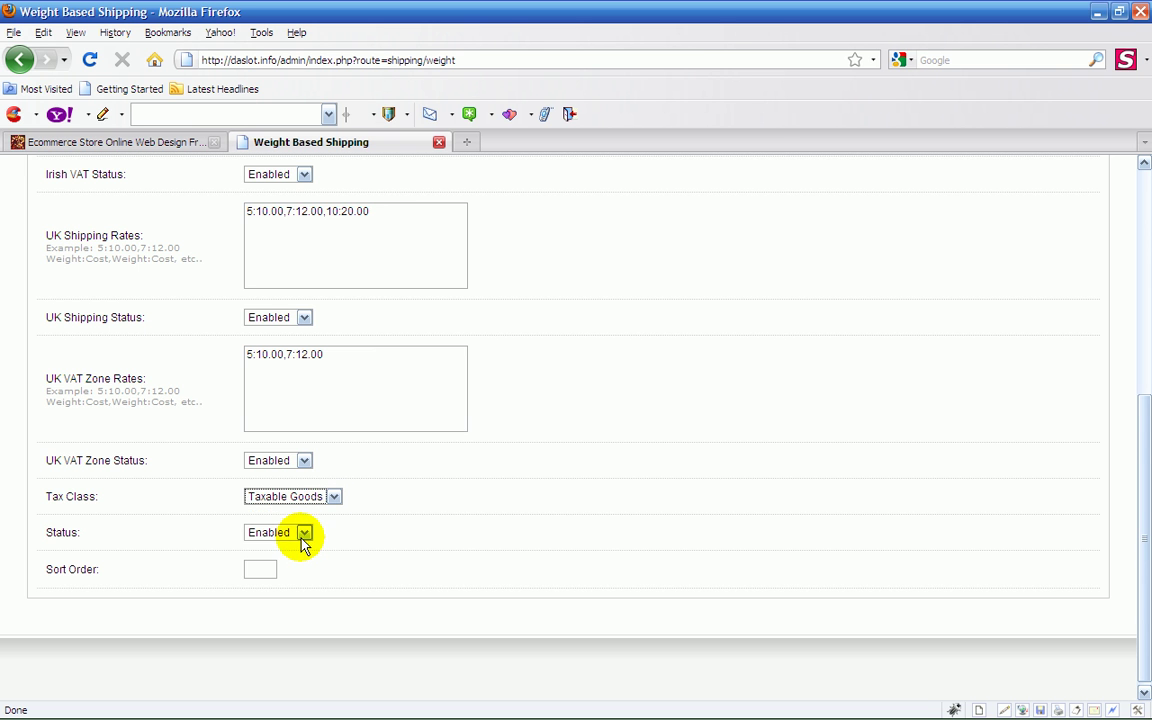
{"action": "left_click", "coordinate": [303, 534]}
{"action": "left_click", "coordinate": [303, 538]}
{"action": "scroll", "coordinate": [625, 495], "scroll_direction": "up", "scroll_amount": 8}
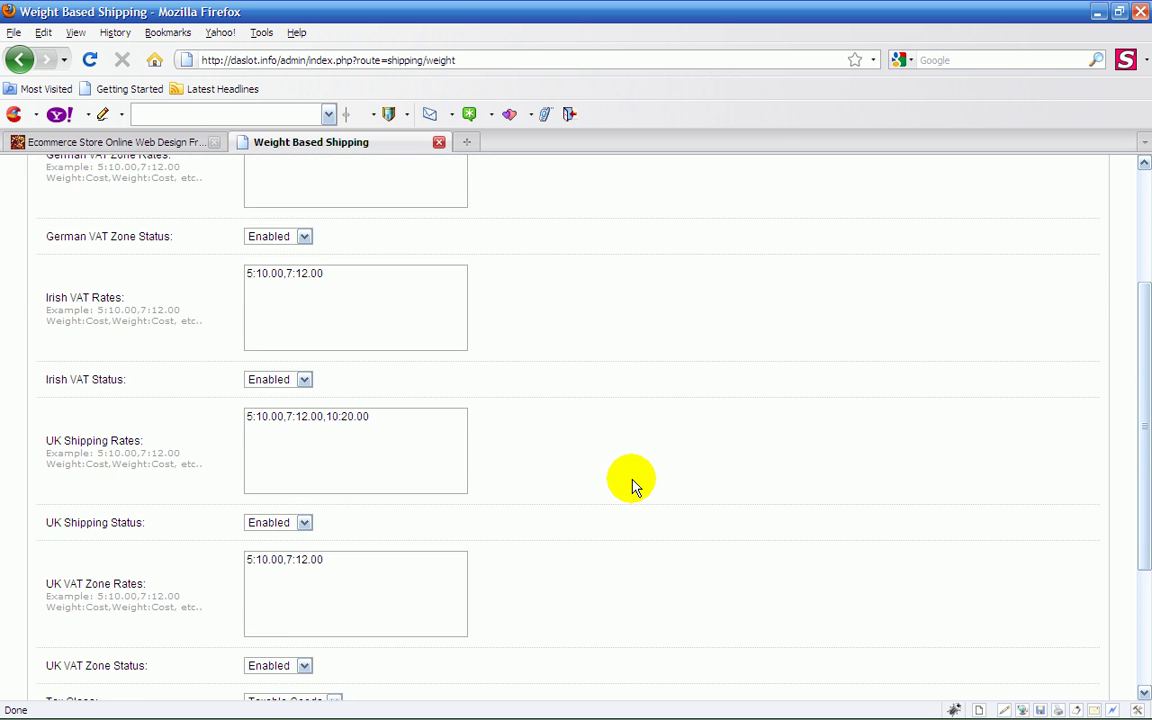
{"action": "left_click", "coordinate": [1014, 291]}
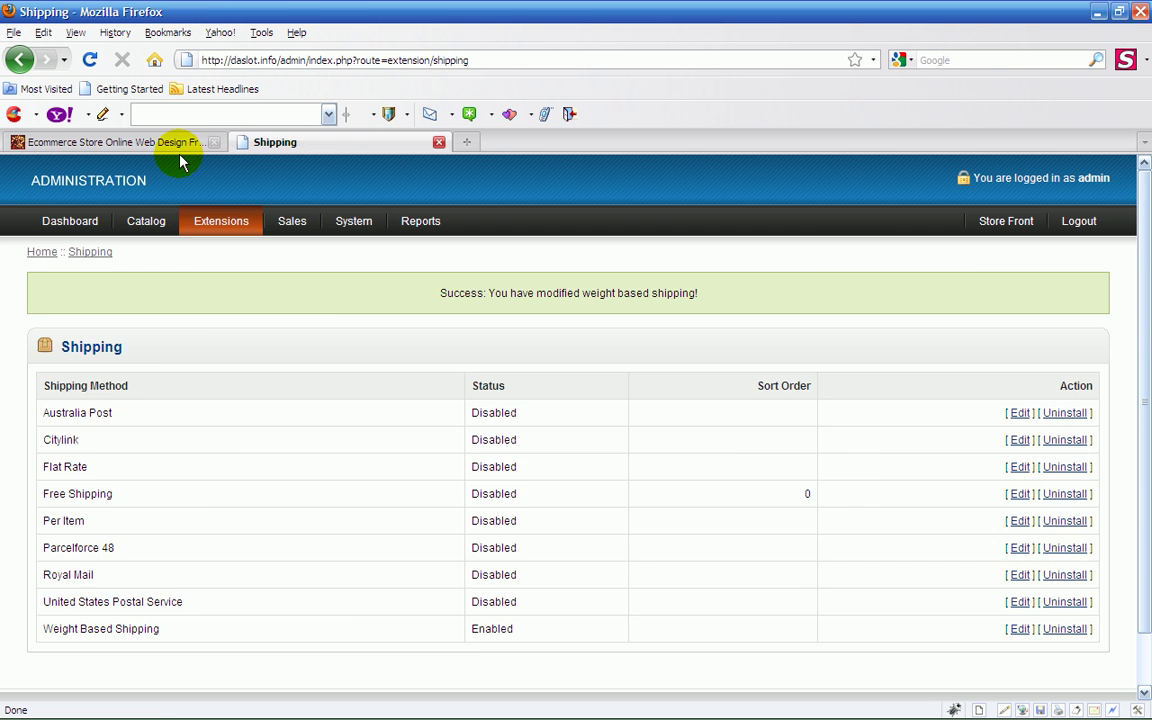
Open the HP LP3065 product in the storefront and add one to the cart
{"action": "left_click", "coordinate": [168, 142]}
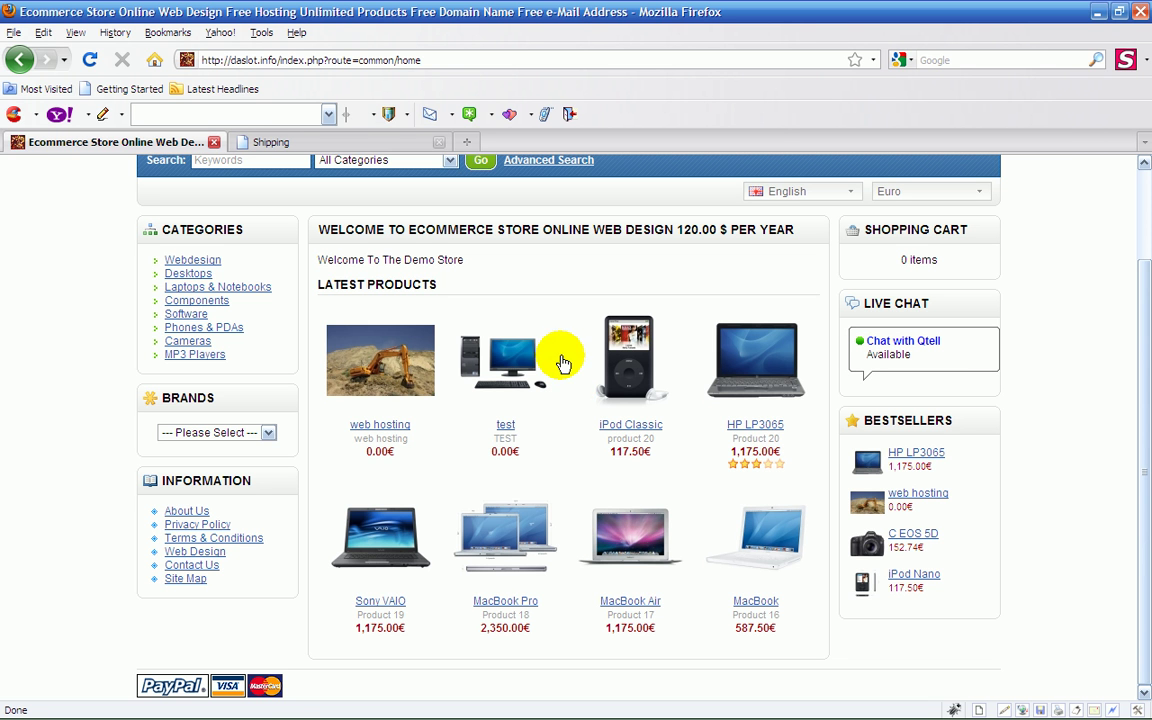
{"action": "left_click", "coordinate": [745, 358]}
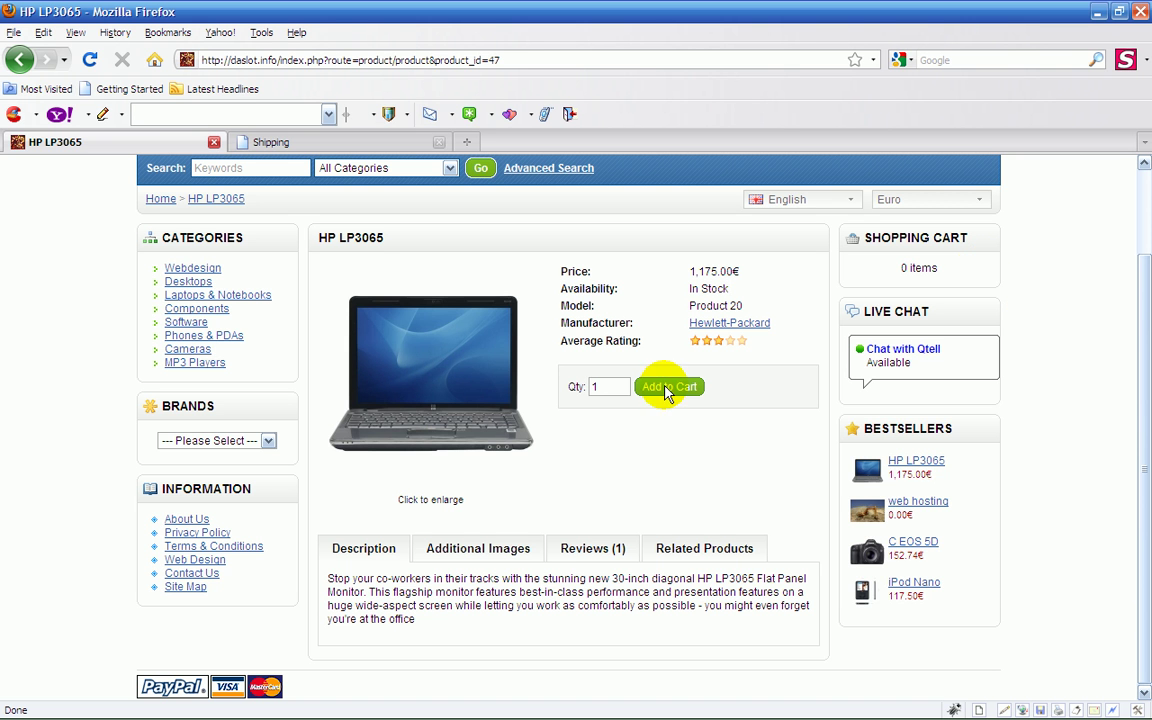
{"action": "left_click", "coordinate": [665, 390]}
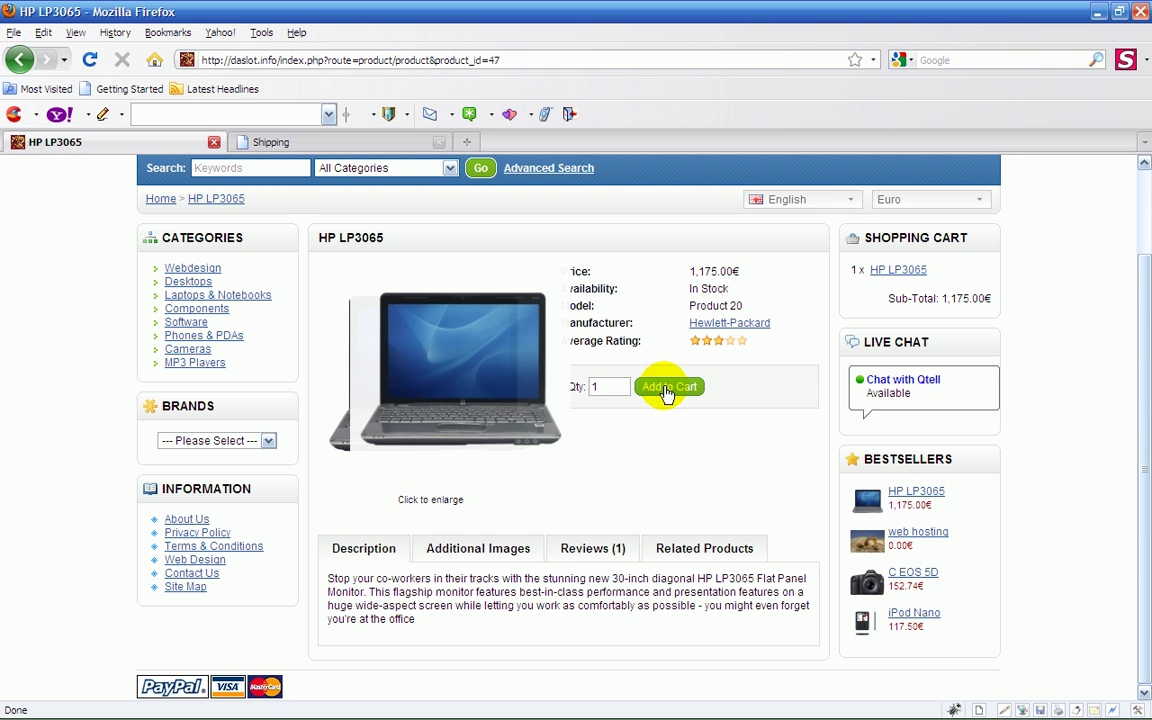
Open the shopping basket and proceed to checkout with the HP LP3065
{"action": "scroll", "coordinate": [728, 365], "scroll_direction": "up", "scroll_amount": 2}
{"action": "left_click", "coordinate": [862, 216]}
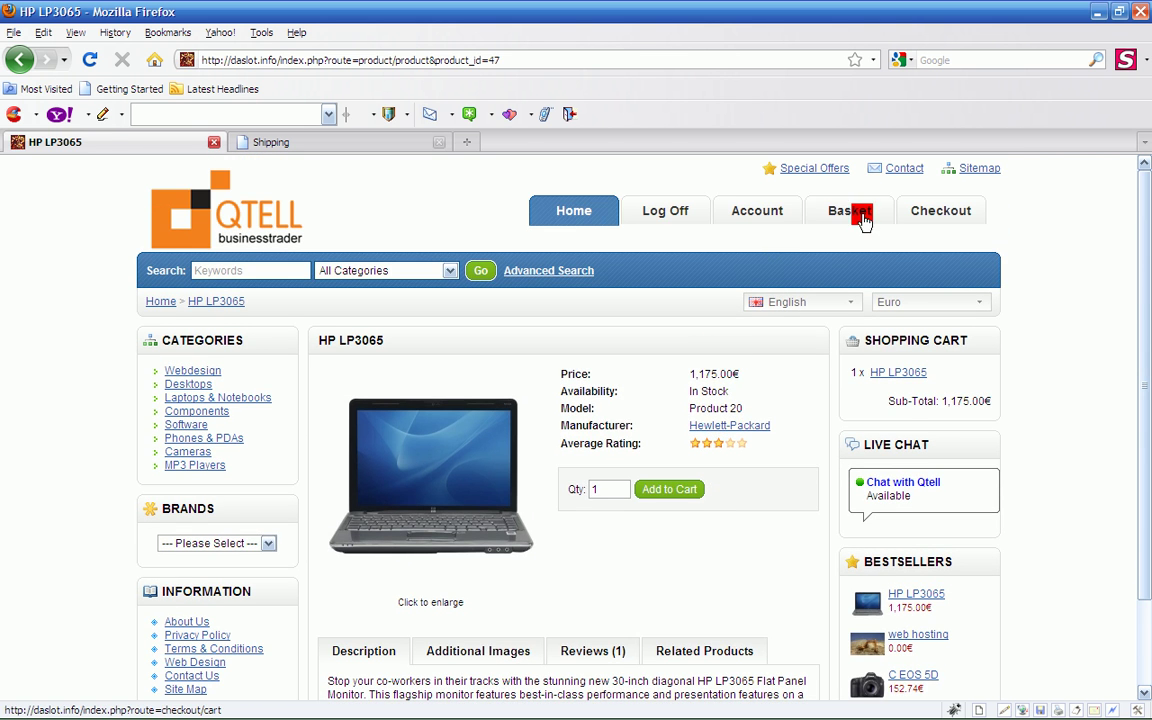
{"action": "scroll", "coordinate": [866, 222], "scroll_direction": "down", "scroll_amount": 2}
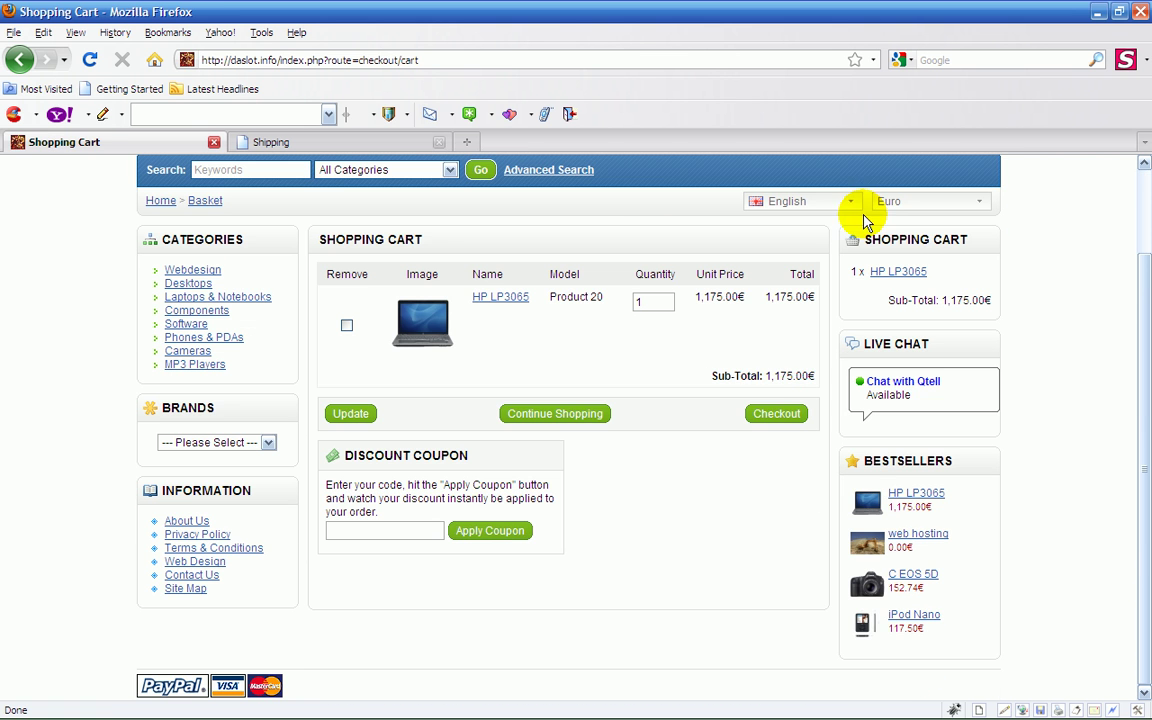
{"action": "left_click", "coordinate": [762, 419]}
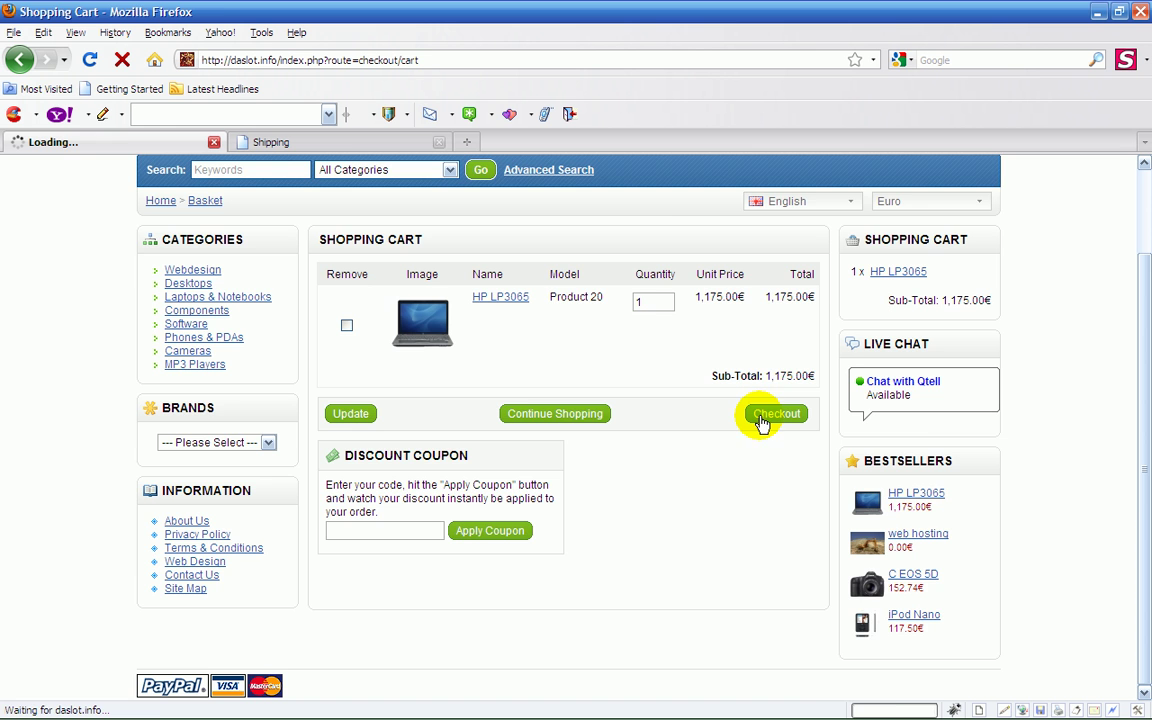
Choose UK Shipping (5.00kg) as the delivery method and continue to the payment information
{"action": "scroll", "coordinate": [783, 398], "scroll_direction": "down", "scroll_amount": 2}
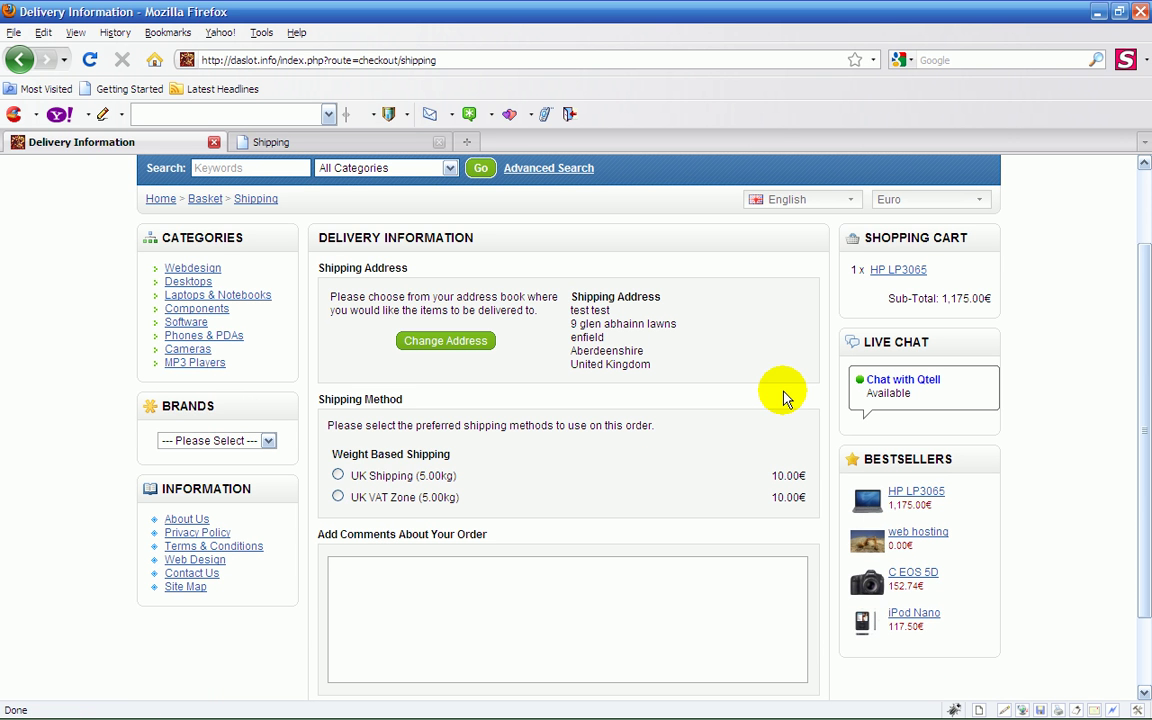
{"action": "left_click", "coordinate": [339, 478]}
{"action": "scroll", "coordinate": [478, 463], "scroll_direction": "down", "scroll_amount": 2}
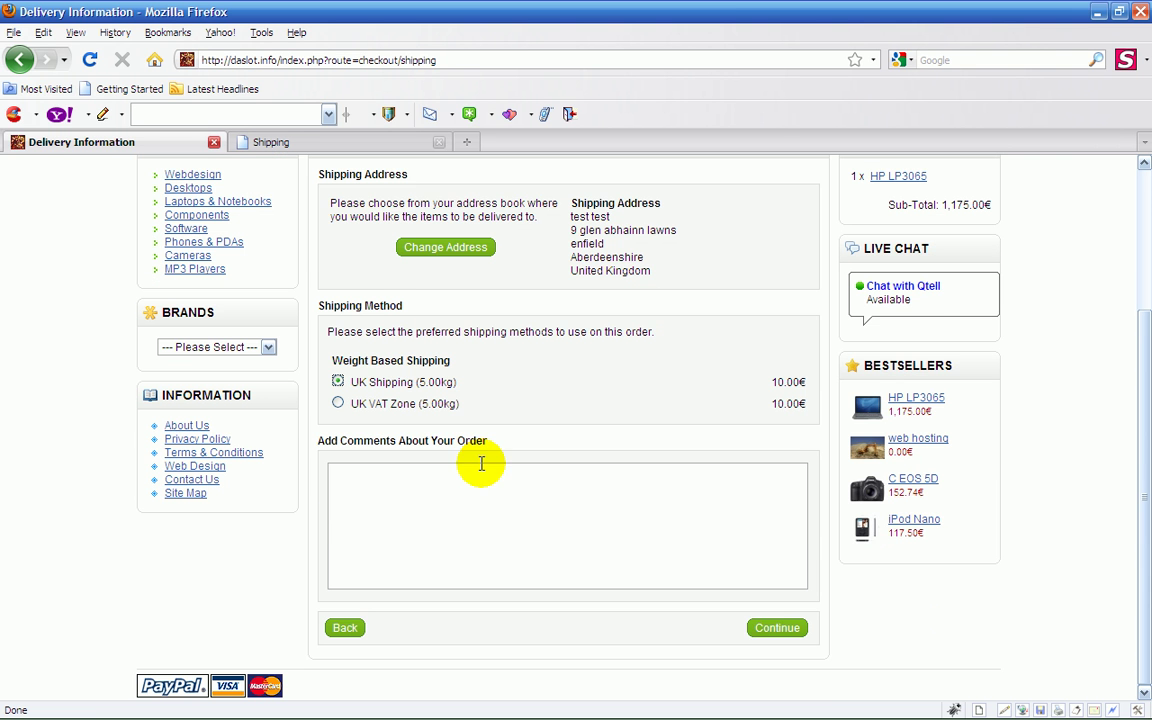
{"action": "left_click", "coordinate": [765, 630]}
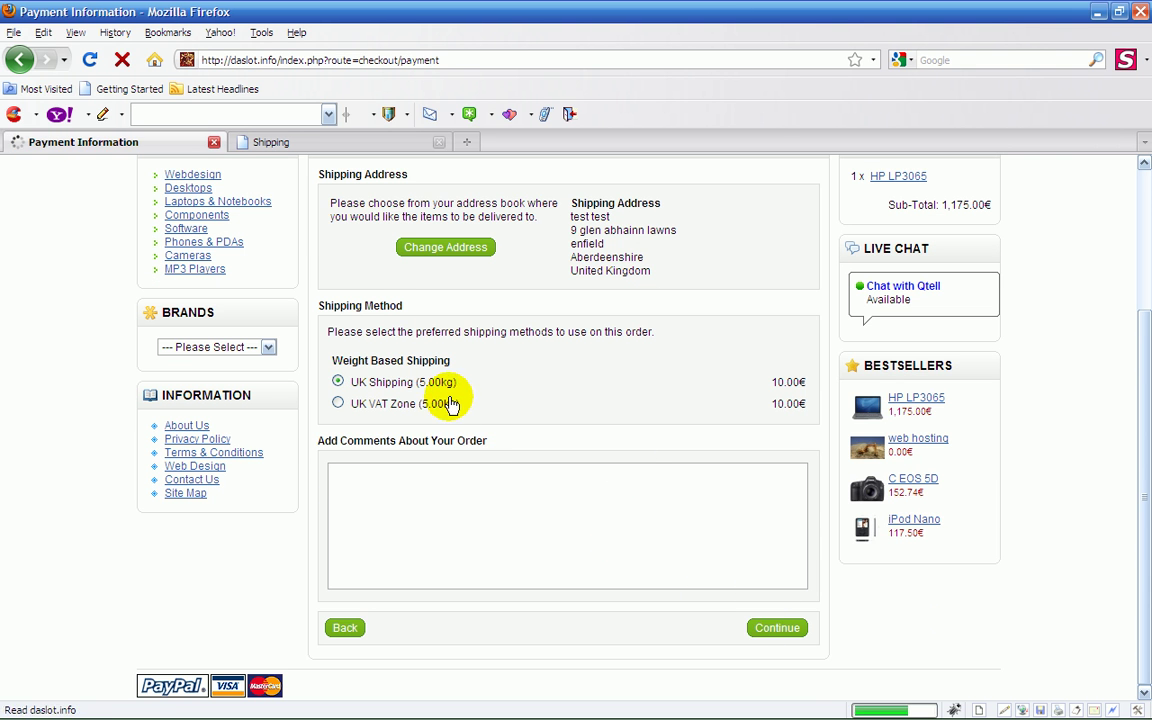
Choose Cash On Delivery as the payment method, agree to the Terms & Conditions and continue to the checkout confirmation
{"action": "scroll", "coordinate": [507, 386], "scroll_direction": "down", "scroll_amount": 3}
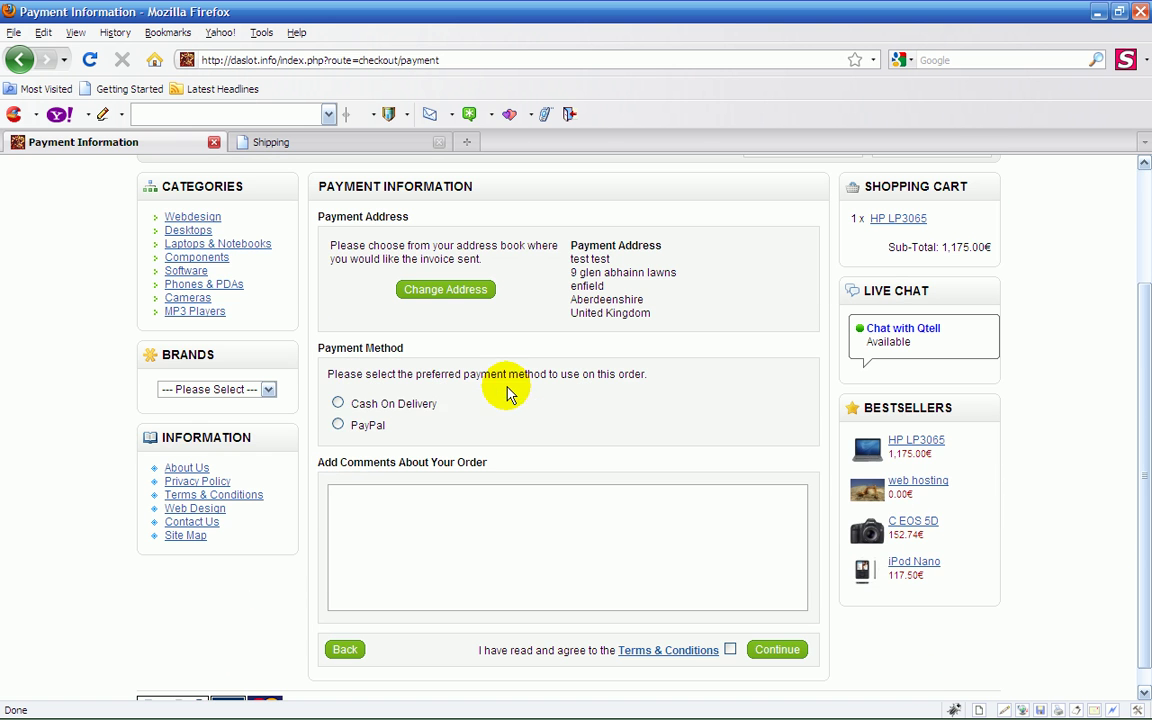
{"action": "left_click", "coordinate": [338, 403]}
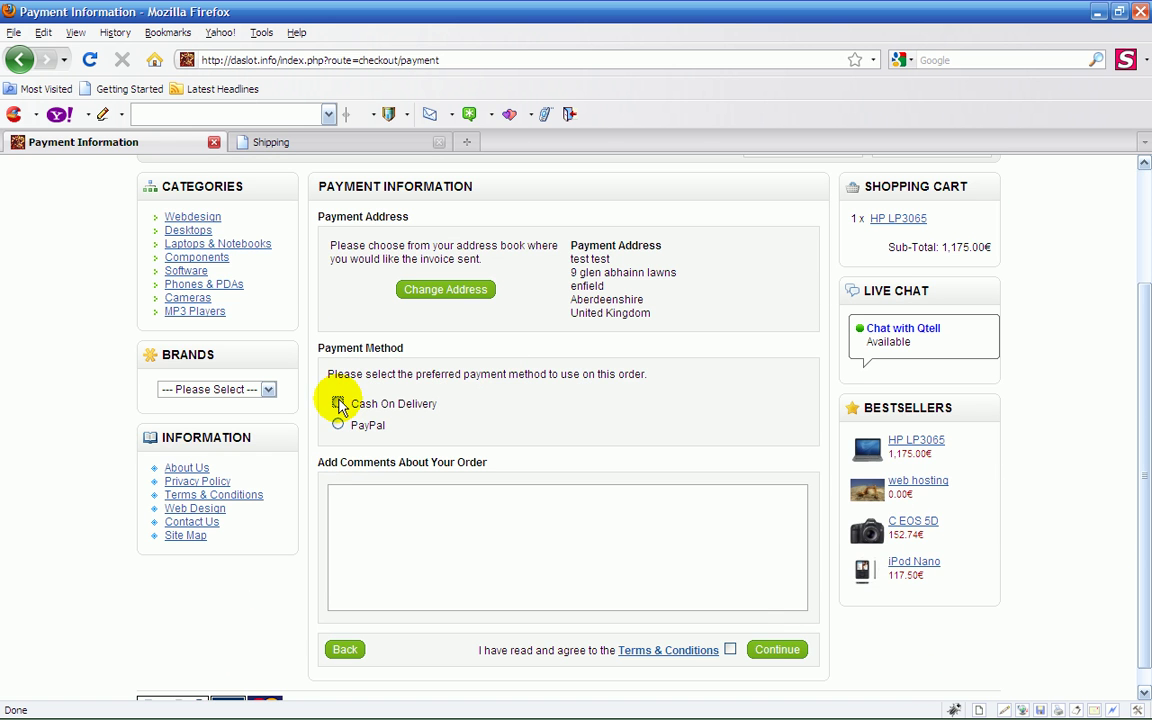
{"action": "left_click", "coordinate": [729, 650]}
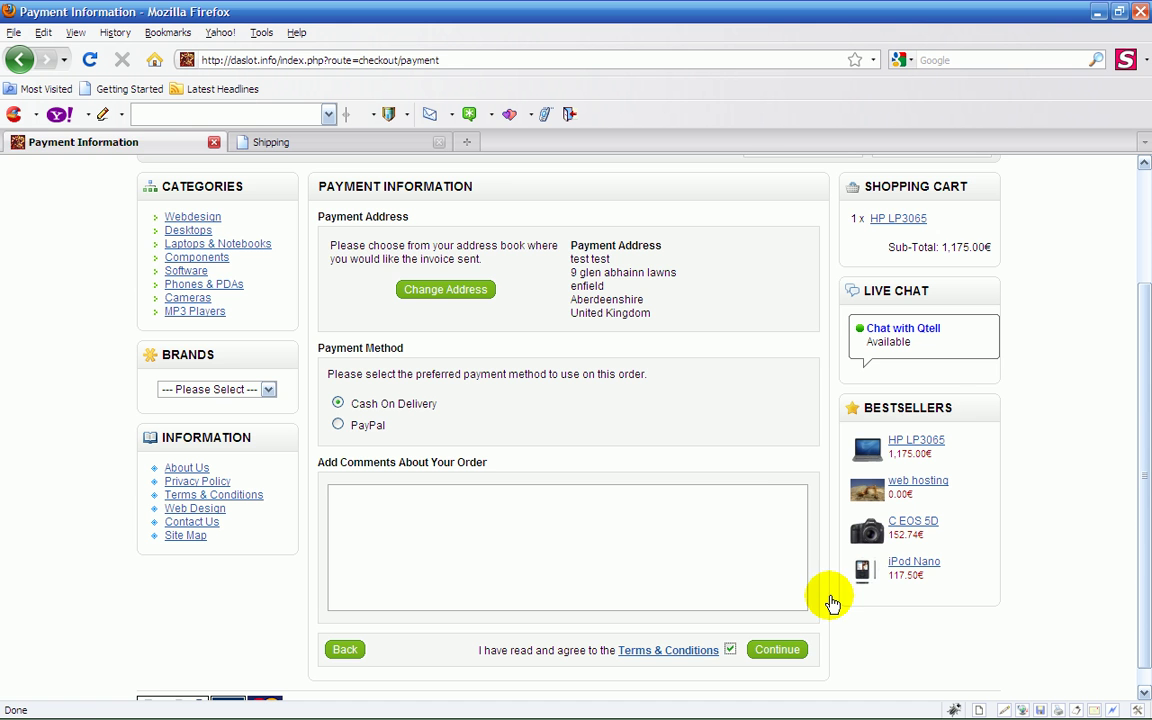
{"action": "left_click", "coordinate": [777, 649]}
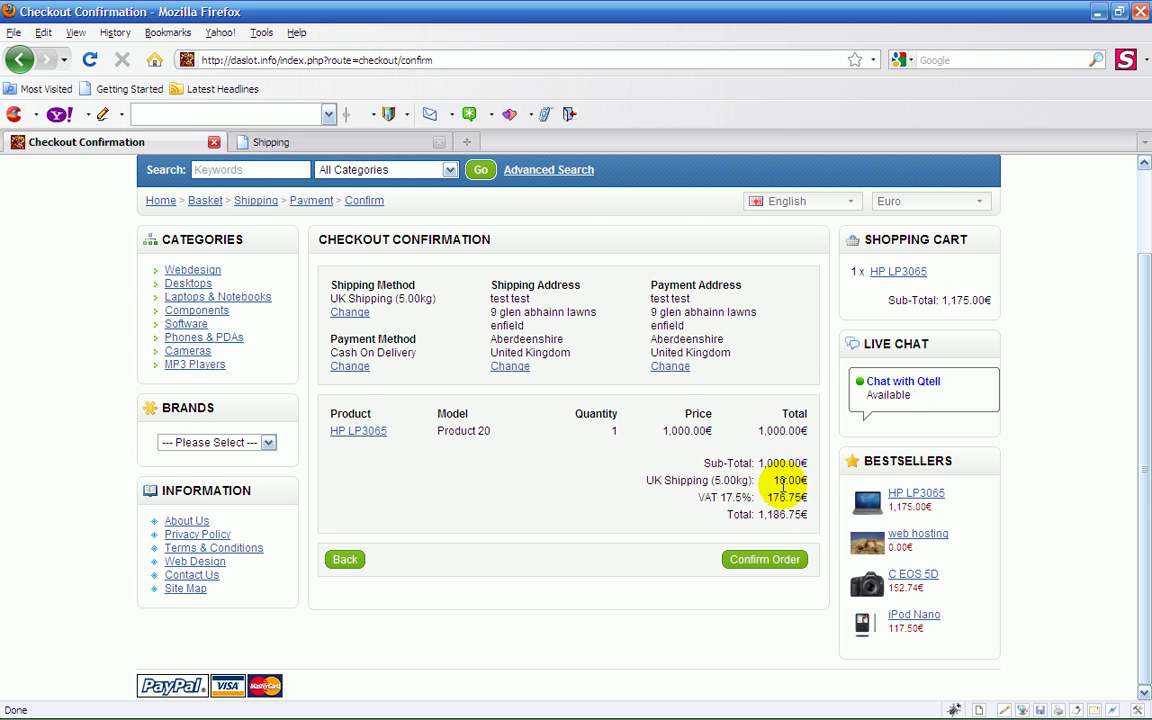
Remove the HP LP3065 from the shopping basket and return to the store's home page
{"action": "scroll", "coordinate": [781, 493], "scroll_direction": "up", "scroll_amount": 2}
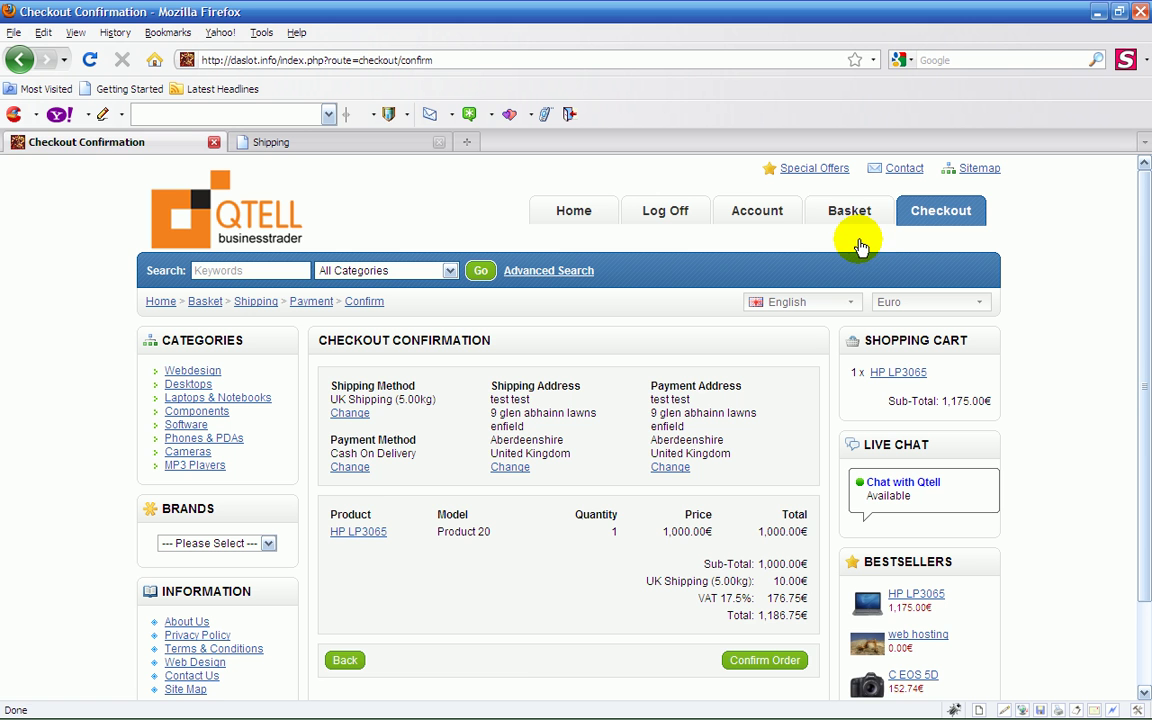
{"action": "left_click", "coordinate": [845, 211]}
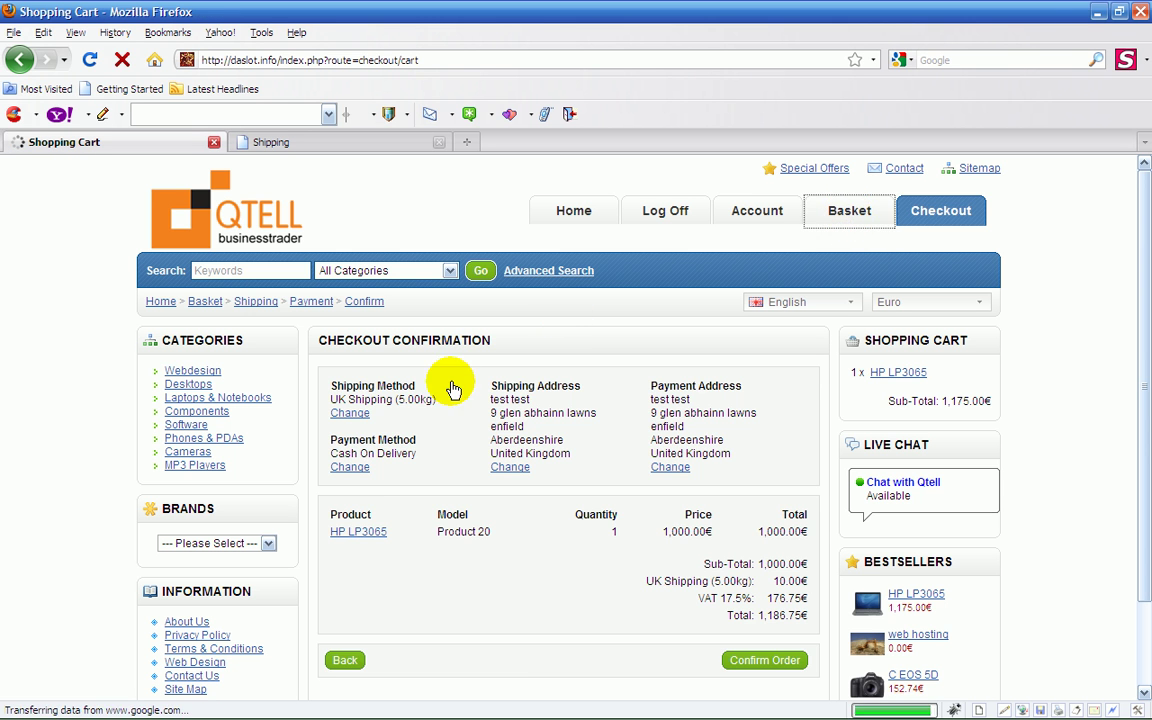
{"action": "left_click", "coordinate": [346, 426]}
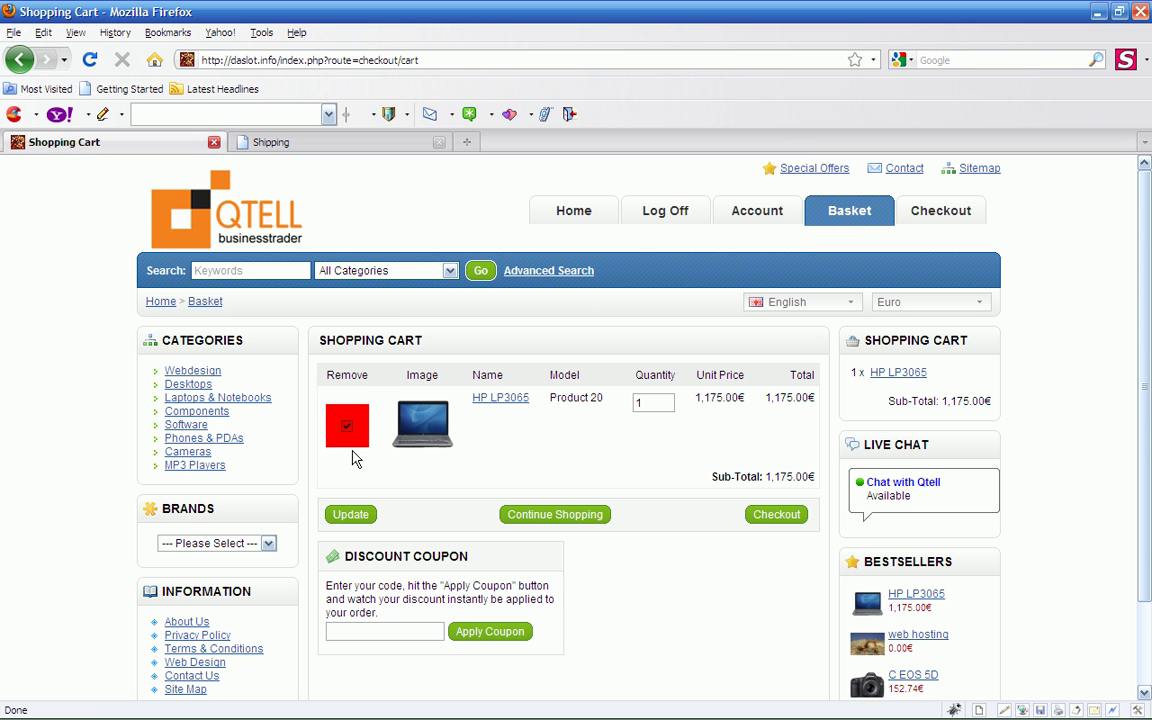
{"action": "left_click", "coordinate": [362, 513]}
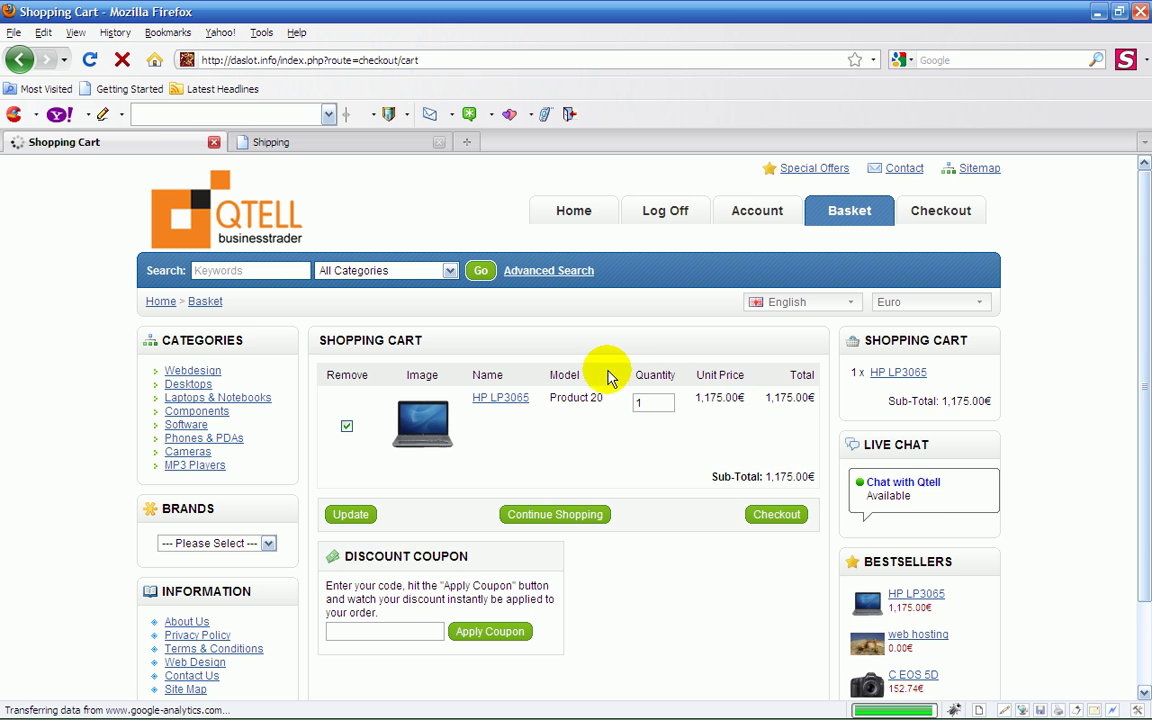
{"action": "left_click", "coordinate": [163, 305]}
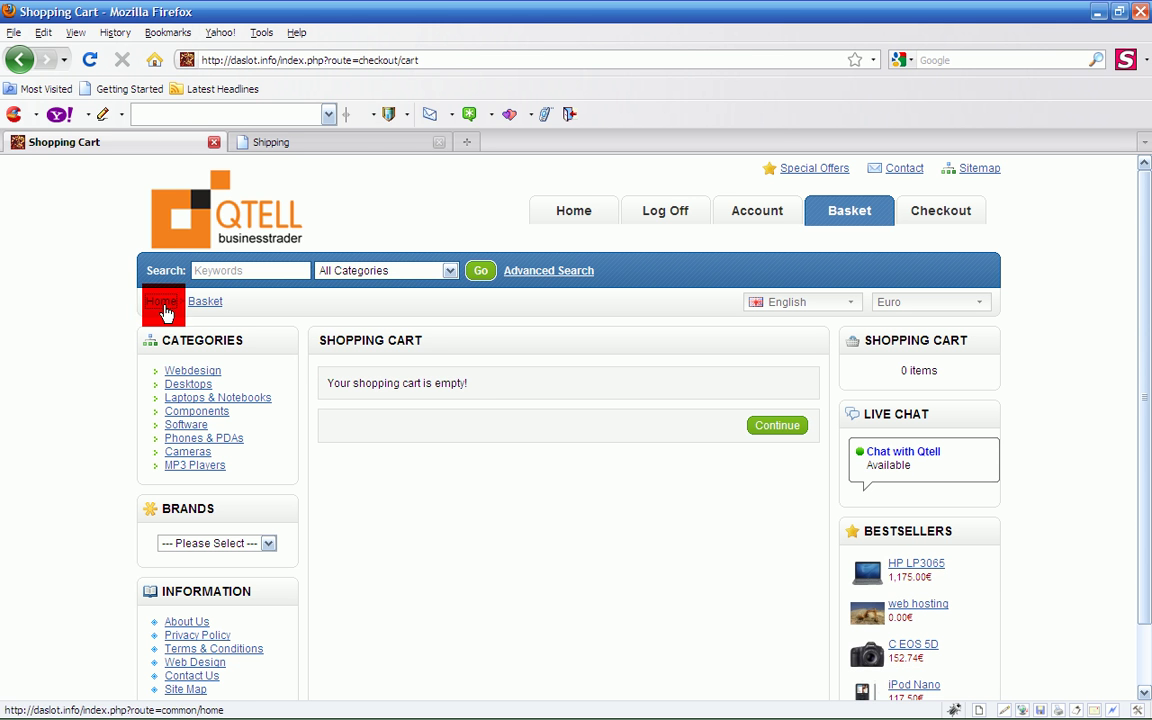
Open the Weight Based Shipping settings in the store administration and review the rates for each zone
{"action": "left_click", "coordinate": [334, 146]}
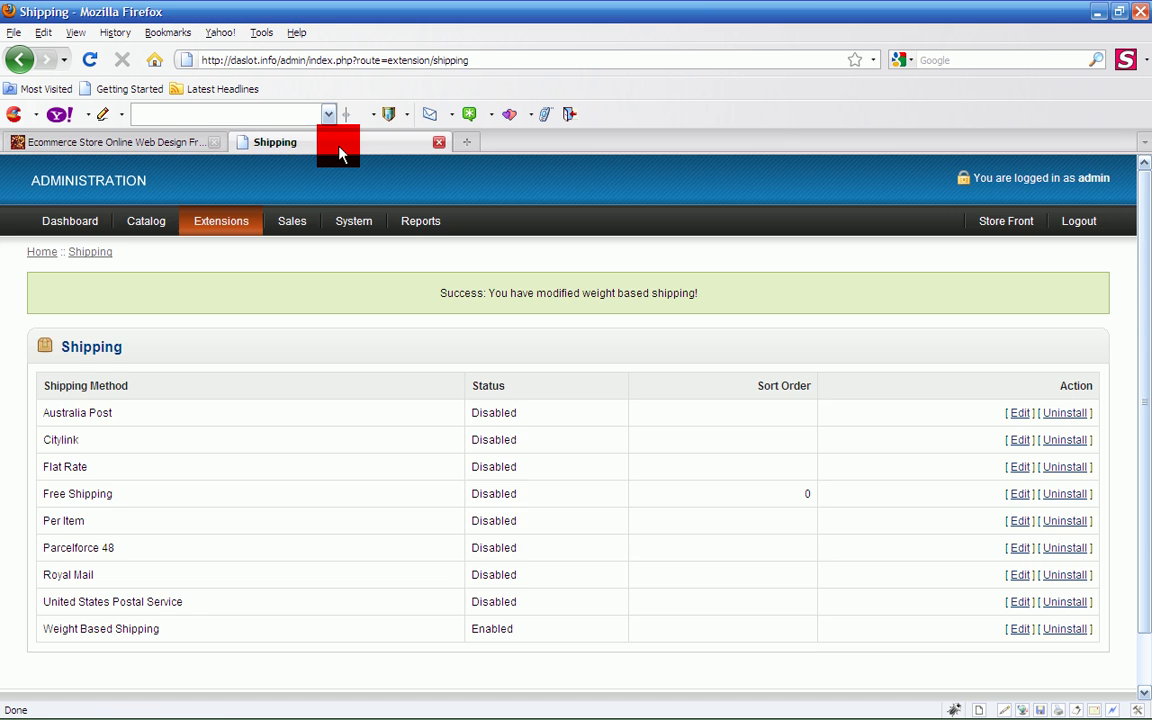
{"action": "left_click", "coordinate": [1016, 629]}
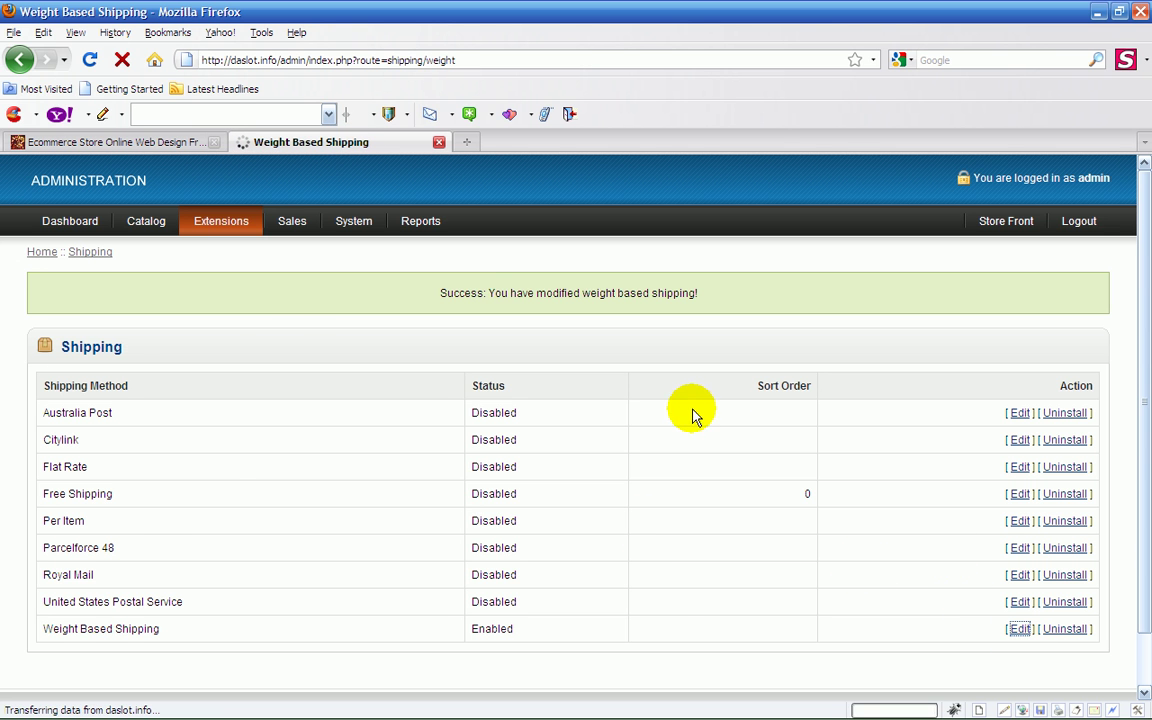
{"action": "scroll", "coordinate": [566, 422], "scroll_direction": "down", "scroll_amount": 4}
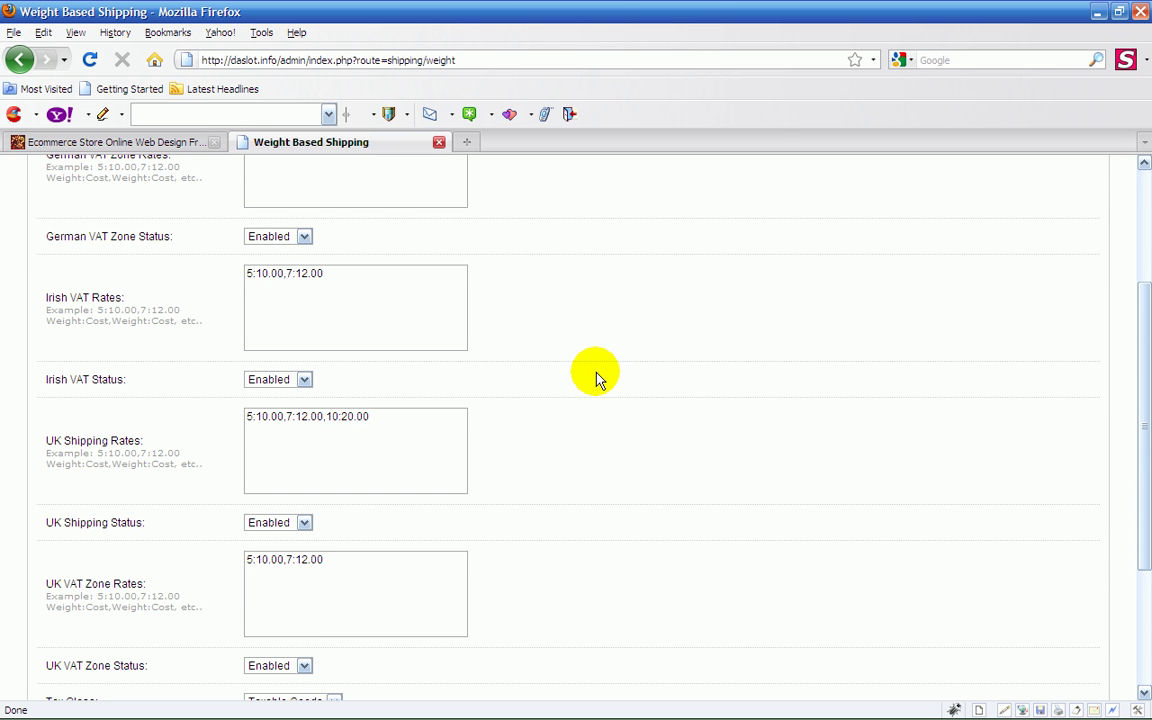
{"action": "scroll", "coordinate": [595, 378], "scroll_direction": "up", "scroll_amount": 10}
{"action": "left_click", "coordinate": [85, 143]}
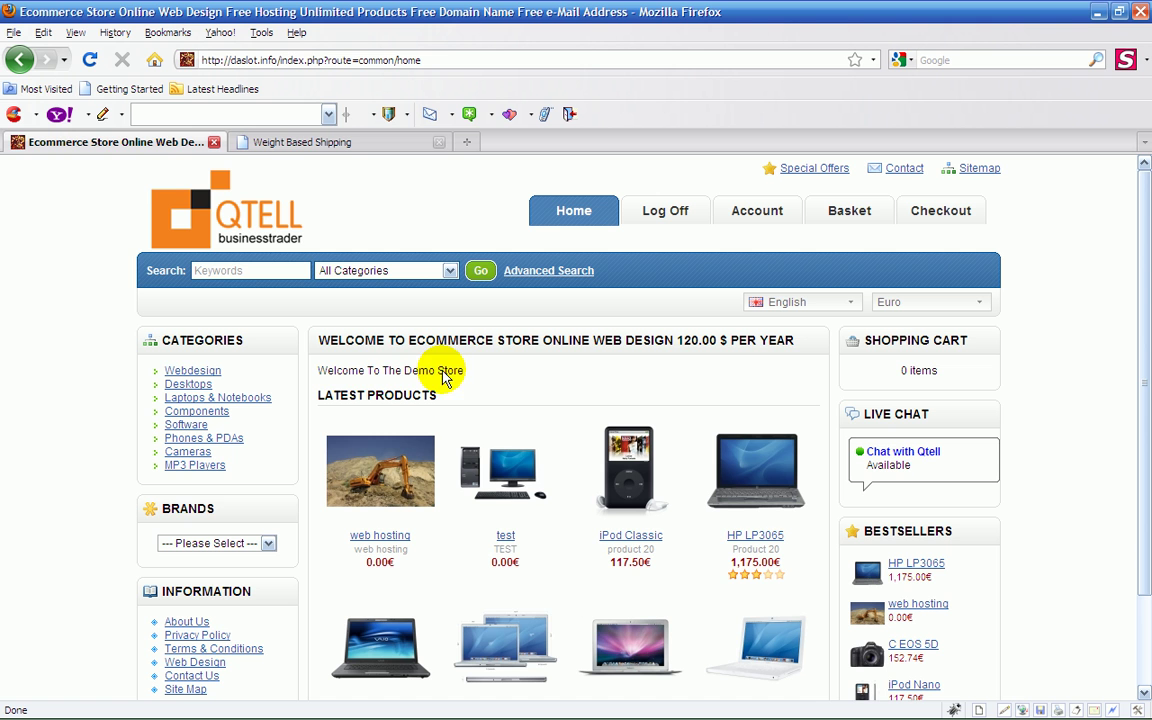
{"action": "left_click", "coordinate": [300, 143]}
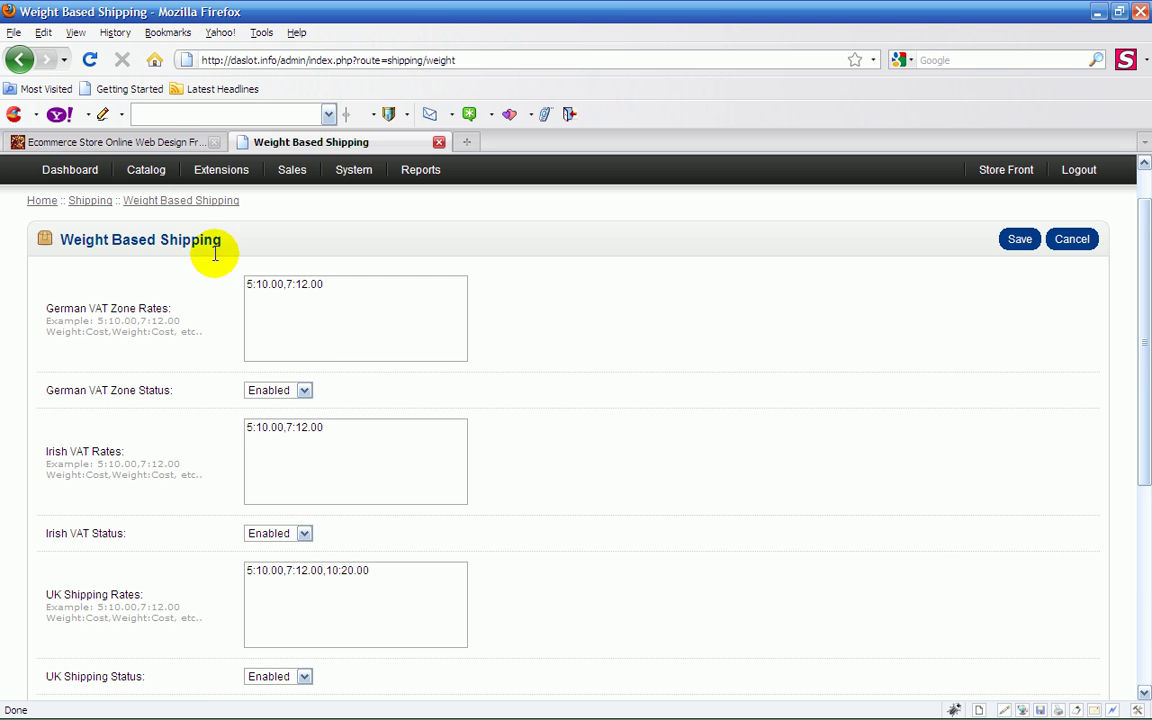
Open the HP LP3065 product in the storefront and add a quantity of 2 to the cart
{"action": "left_click", "coordinate": [162, 141]}
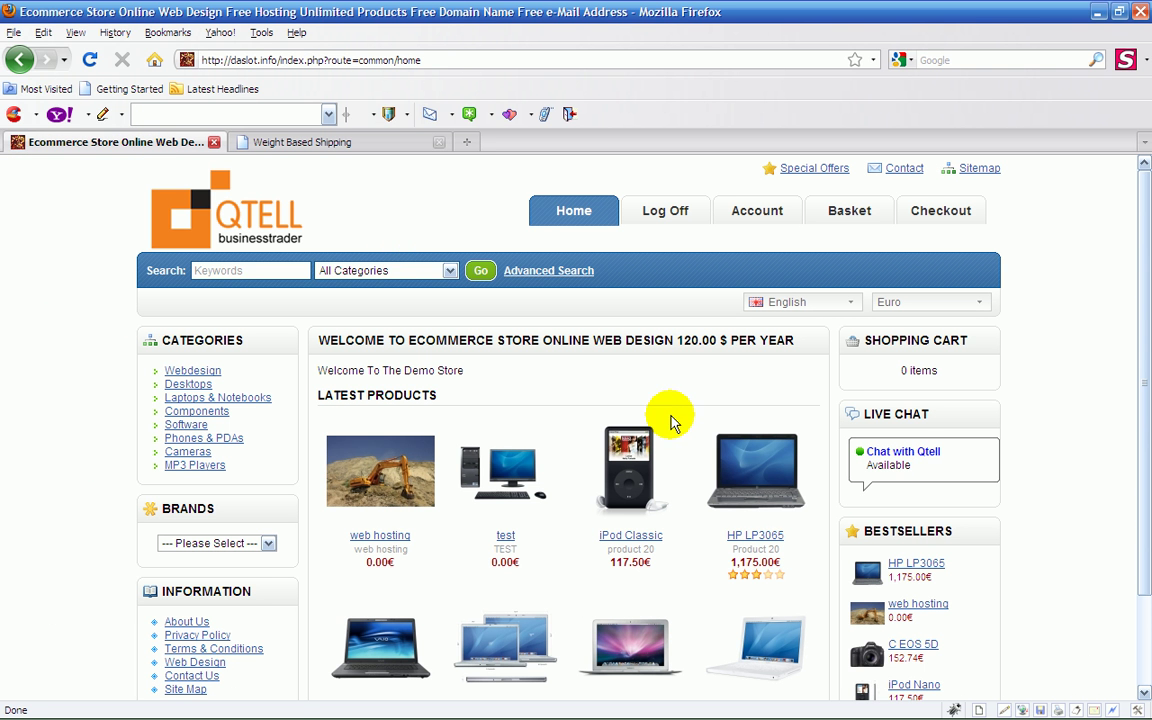
{"action": "left_click", "coordinate": [732, 472]}
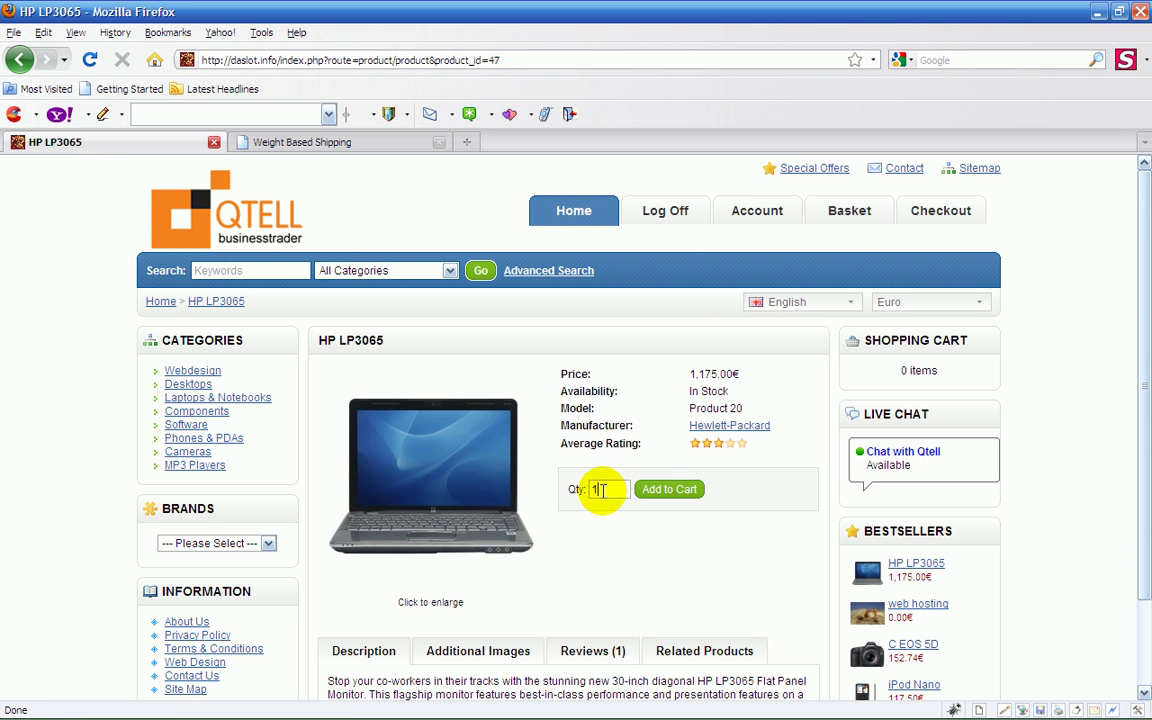
{"action": "left_click", "coordinate": [600, 489]}
{"action": "key", "text": "BackSpace"}
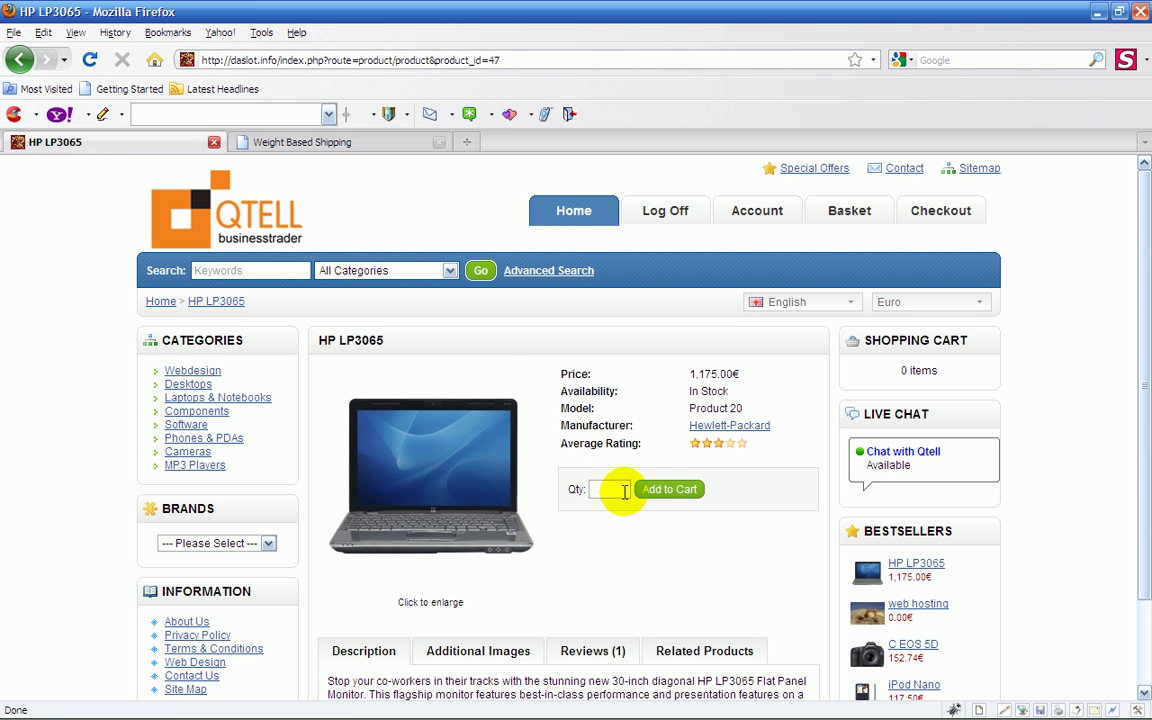
{"action": "type", "text": "2"}
{"action": "left_click", "coordinate": [648, 490]}
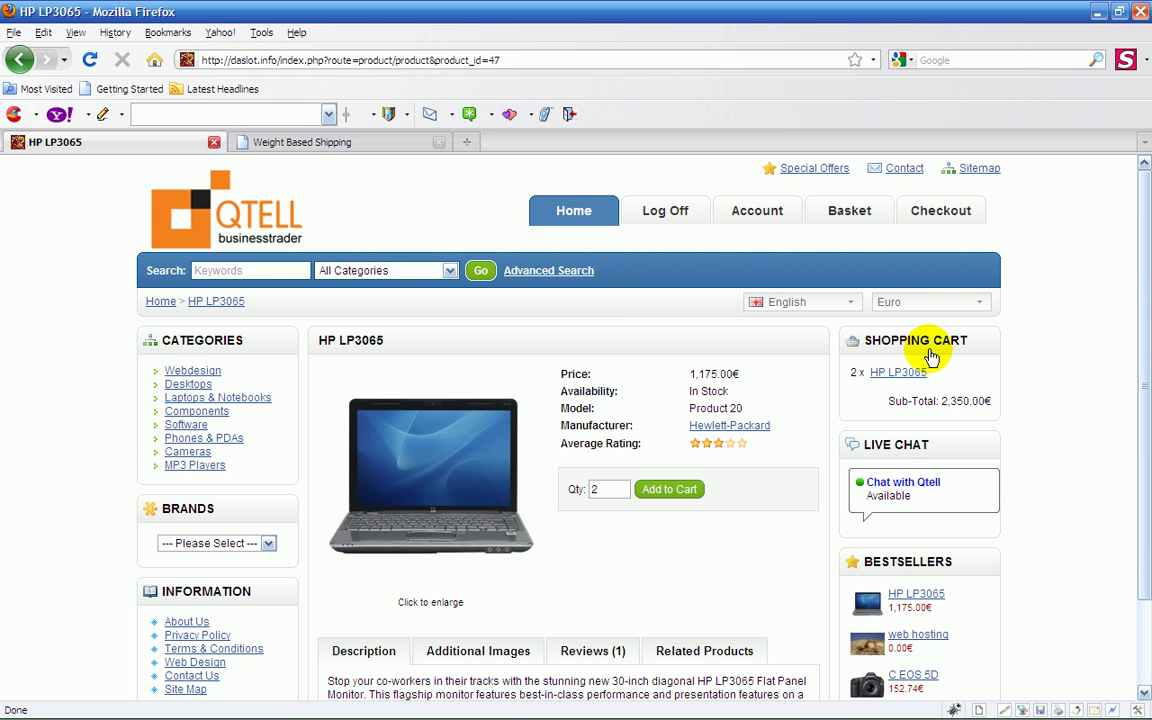
Proceed from the basket to checkout with two HP LP3065 and check the offered shipping method and cost
{"action": "left_click", "coordinate": [842, 208]}
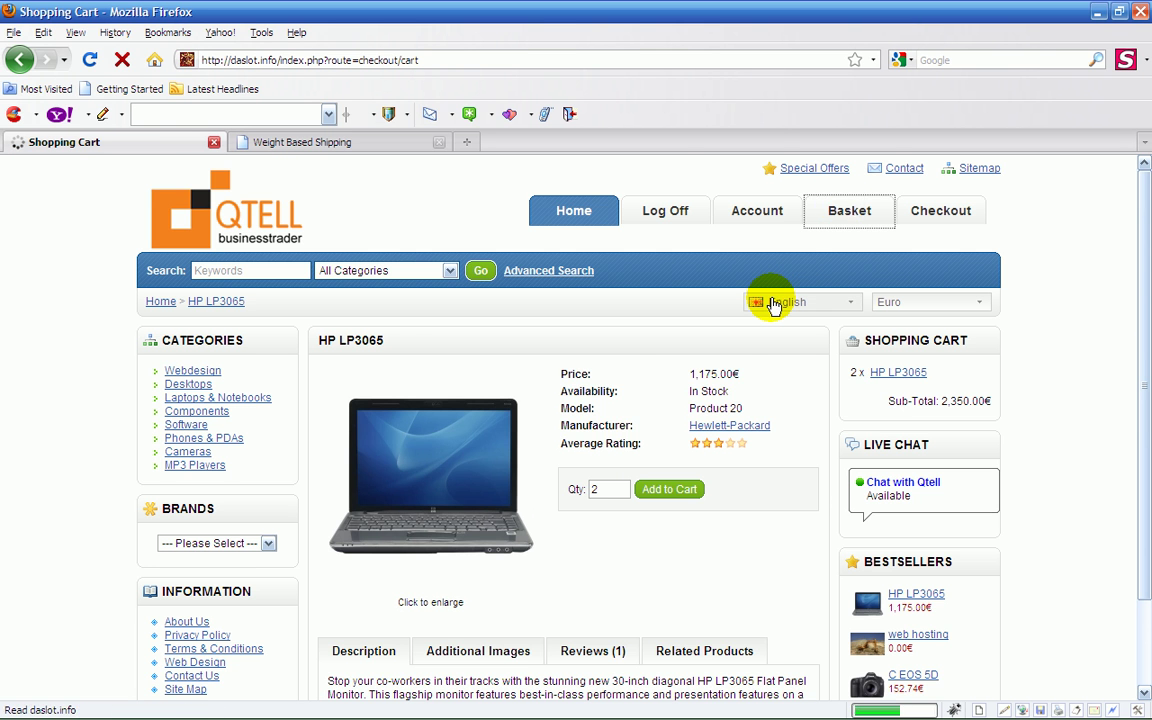
{"action": "scroll", "coordinate": [765, 303], "scroll_direction": "down", "scroll_amount": 1}
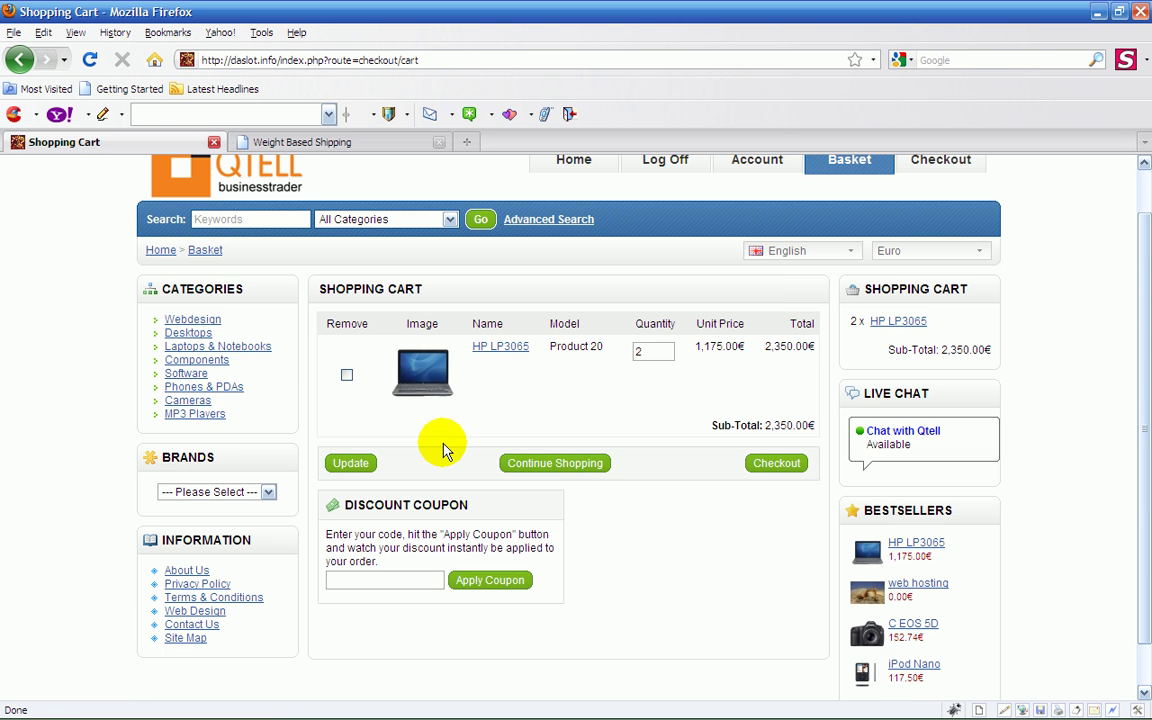
{"action": "left_click", "coordinate": [764, 465]}
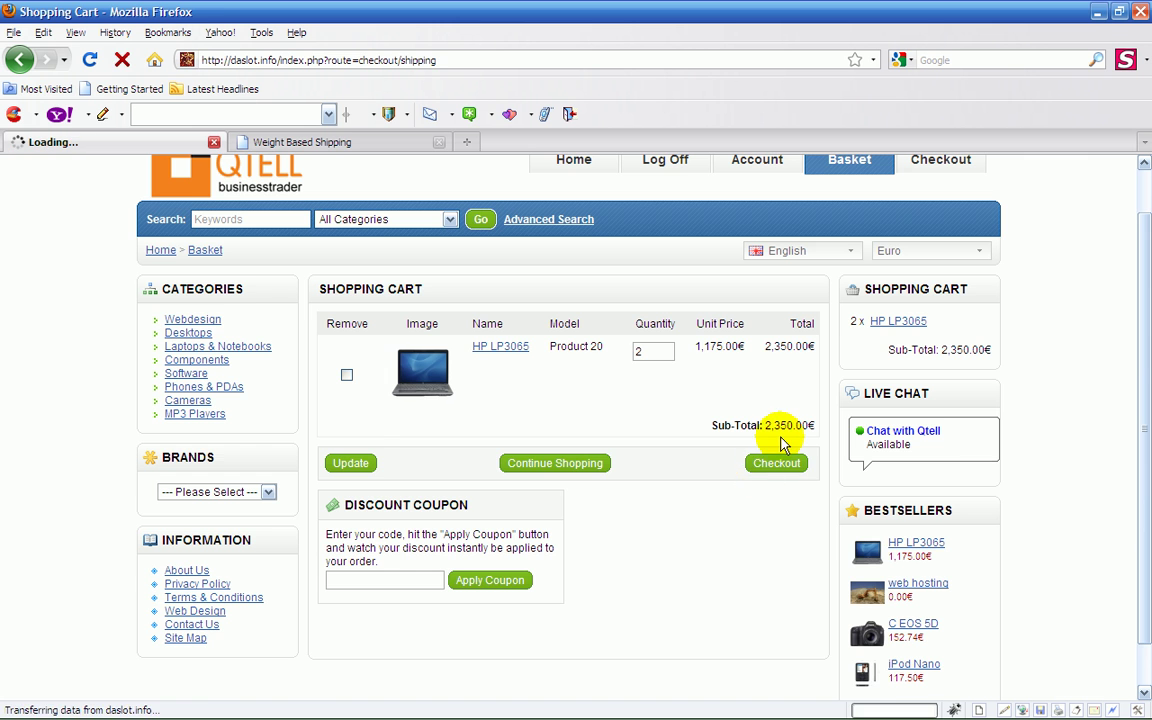
{"action": "scroll", "coordinate": [771, 457], "scroll_direction": "down", "scroll_amount": 1}
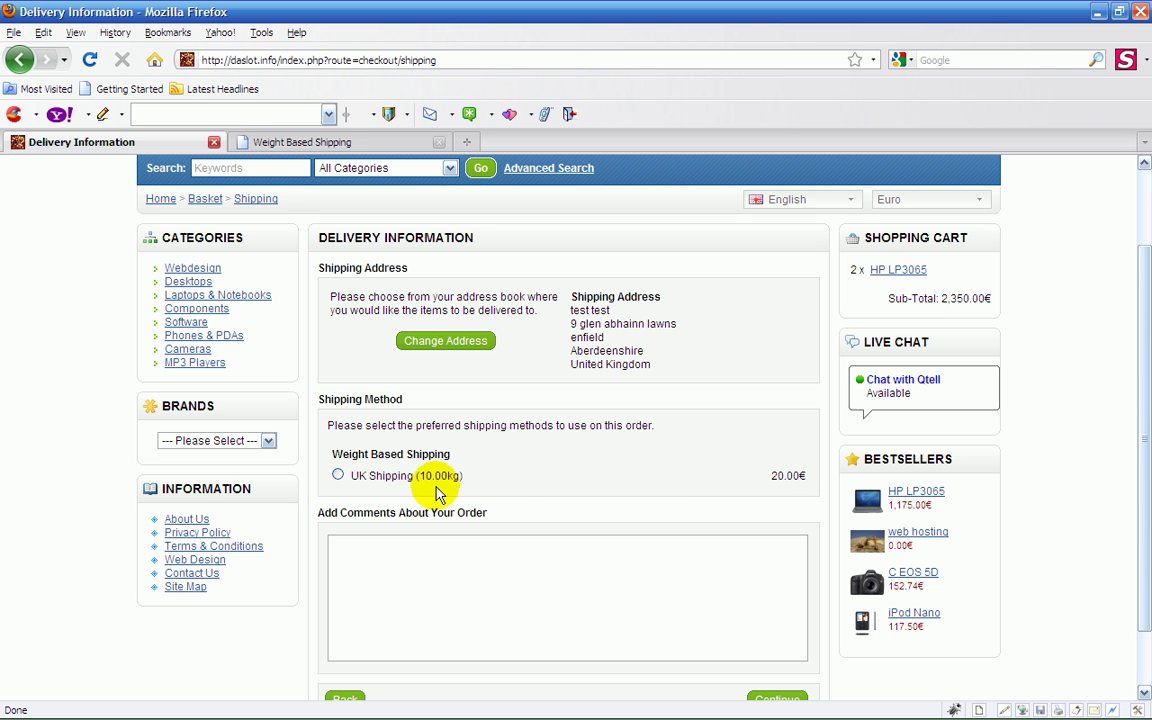
Remove the two HP LP3065 from the shopping basket and continue to the store's home page
{"action": "scroll", "coordinate": [507, 511], "scroll_direction": "up", "scroll_amount": 2}
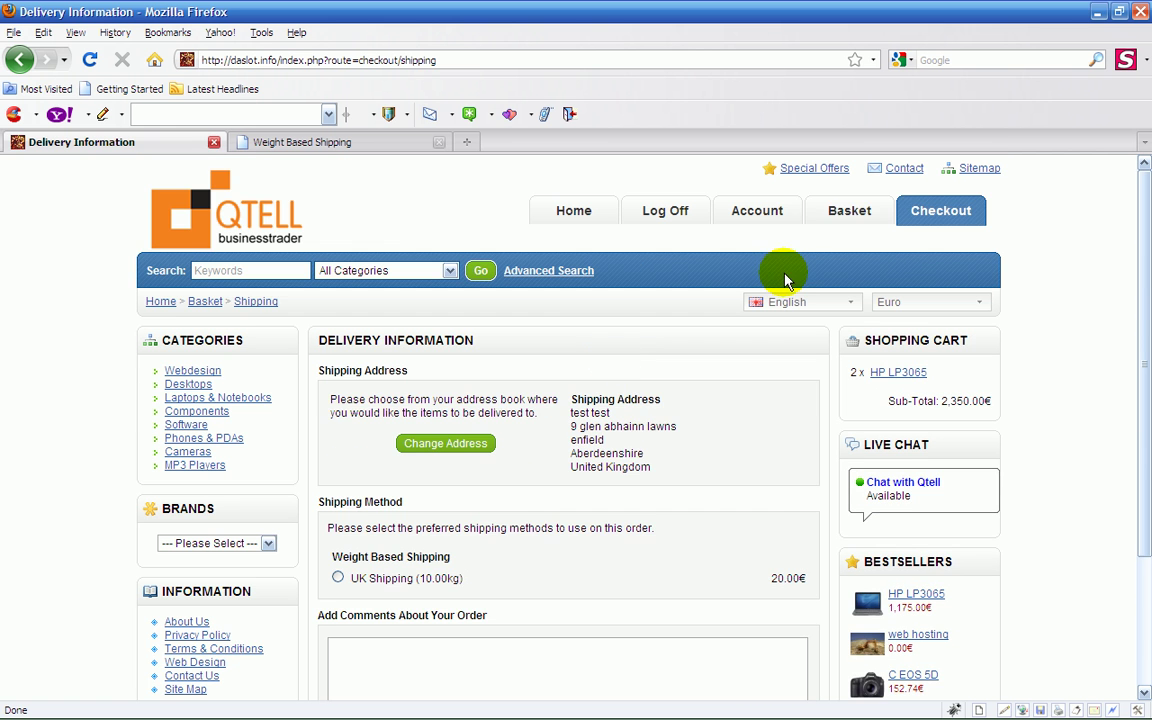
{"action": "left_click", "coordinate": [838, 222]}
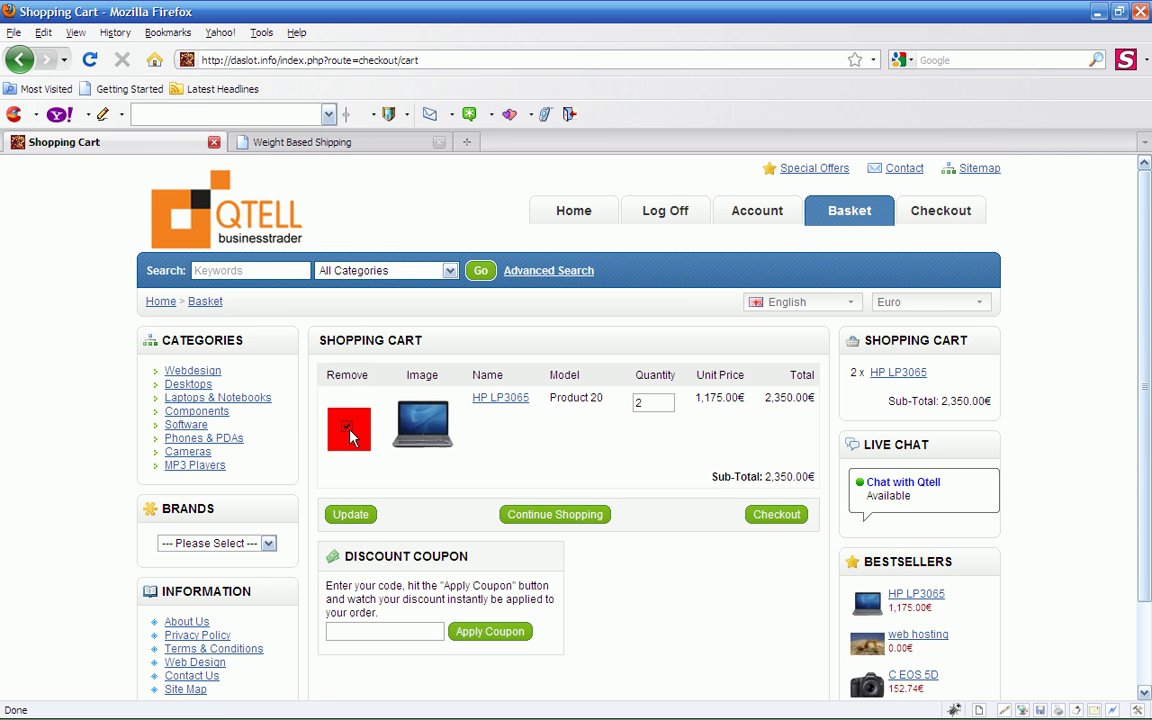
{"action": "left_click", "coordinate": [360, 514]}
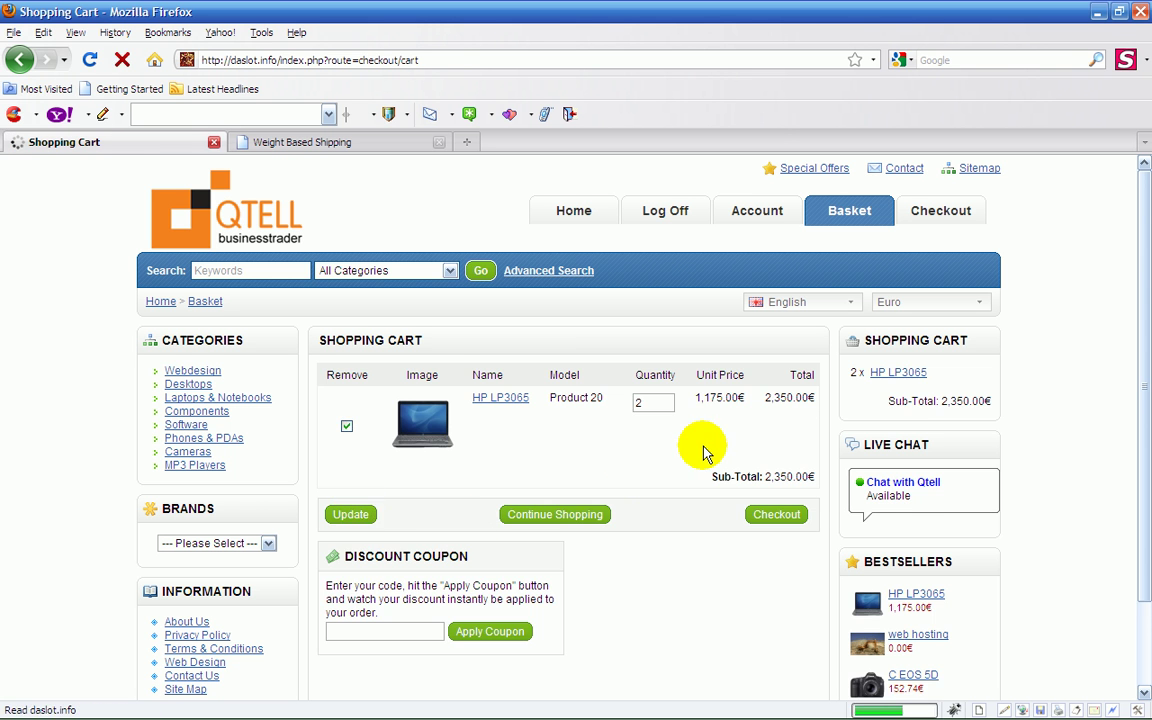
{"action": "left_click", "coordinate": [765, 434]}
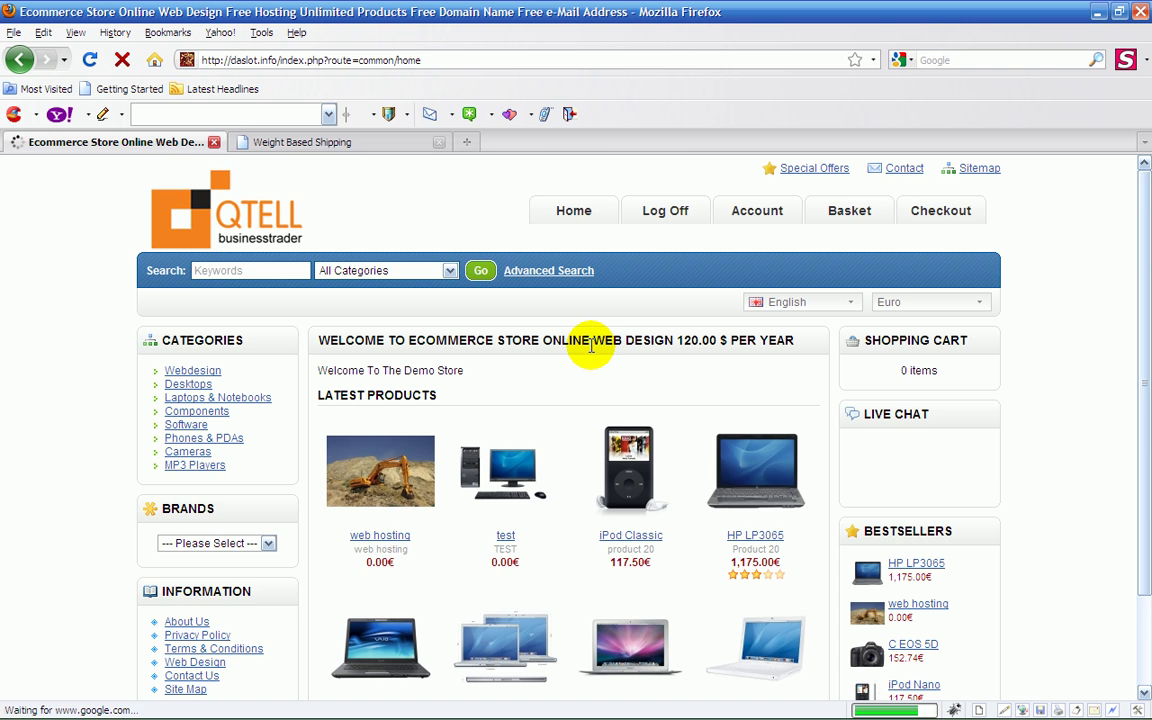
Open the HP LP3065 product page and add a quantity of 3 to the cart
{"action": "scroll", "coordinate": [645, 450], "scroll_direction": "down", "scroll_amount": 2}
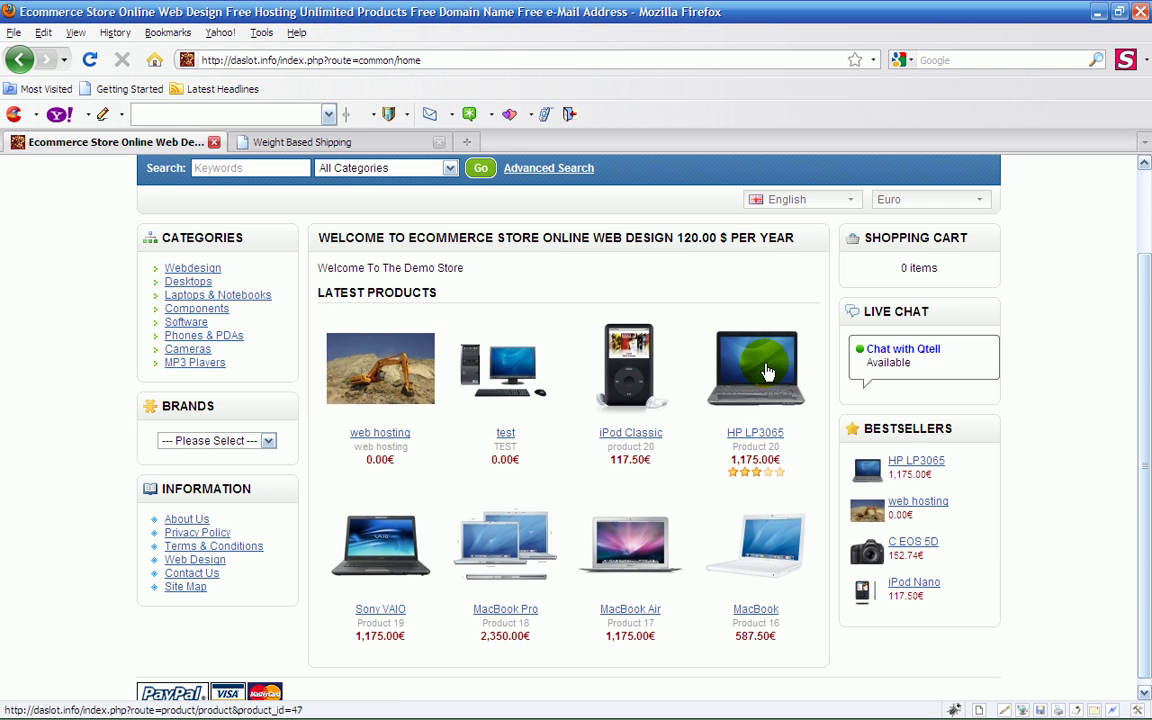
{"action": "left_click", "coordinate": [767, 372]}
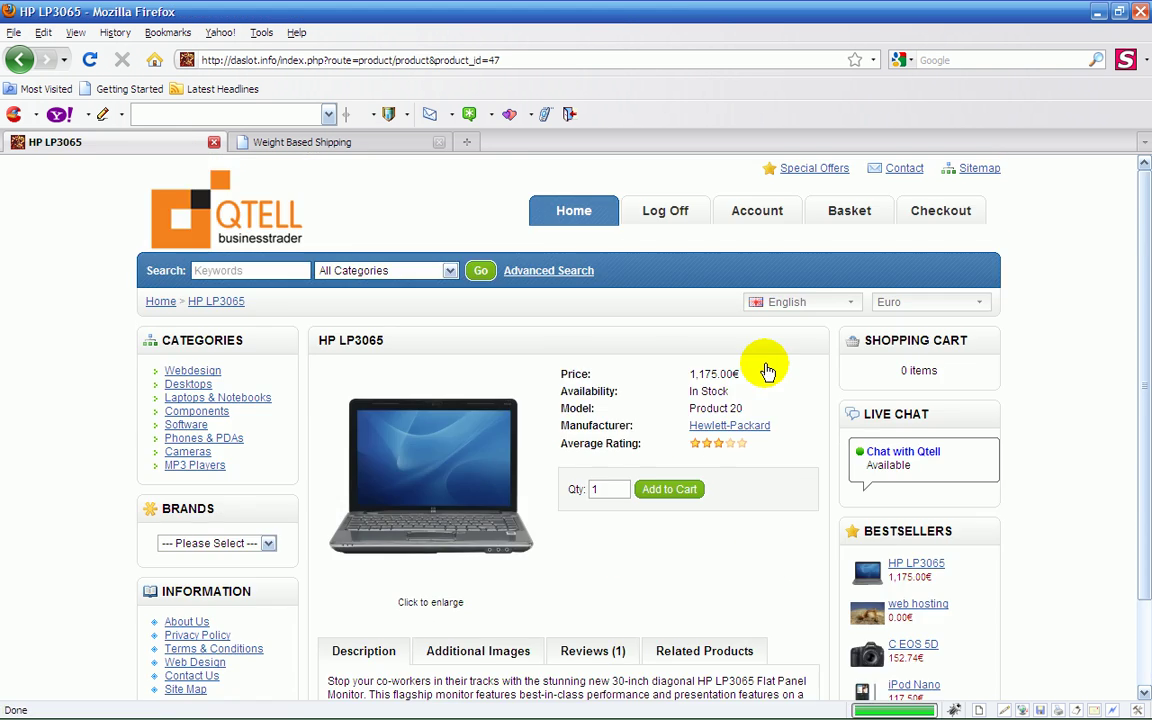
{"action": "left_click", "coordinate": [604, 495]}
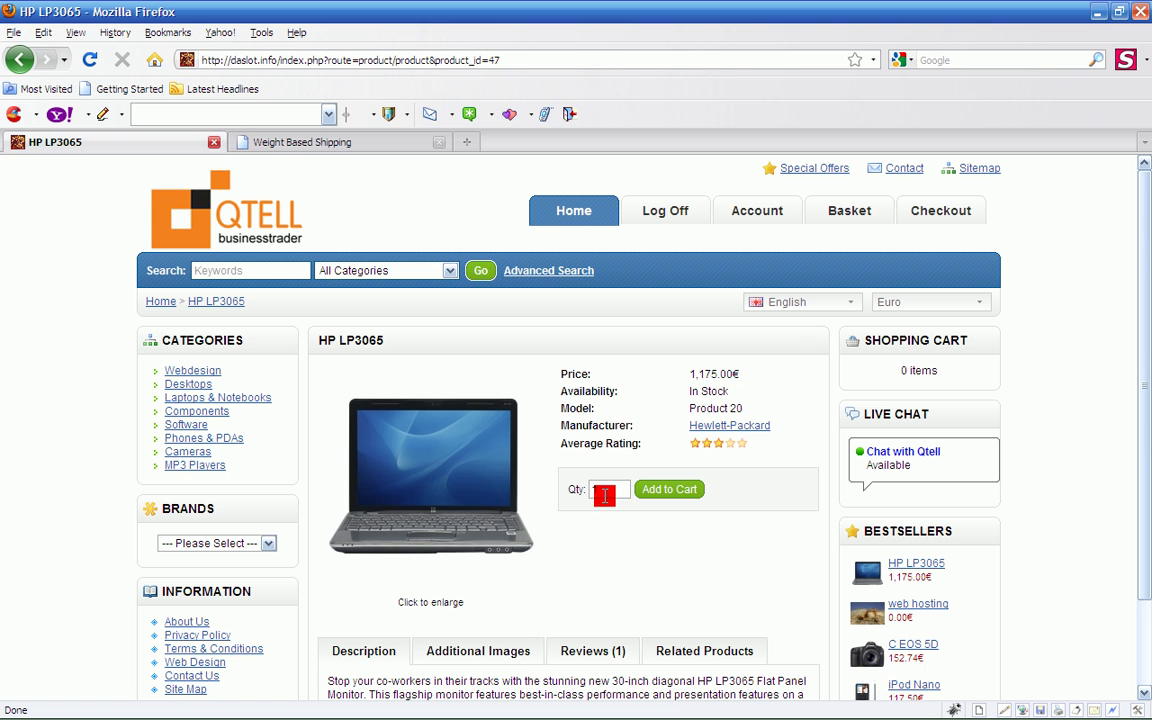
{"action": "key", "text": "BackSpace"}
{"action": "type", "text": "3"}
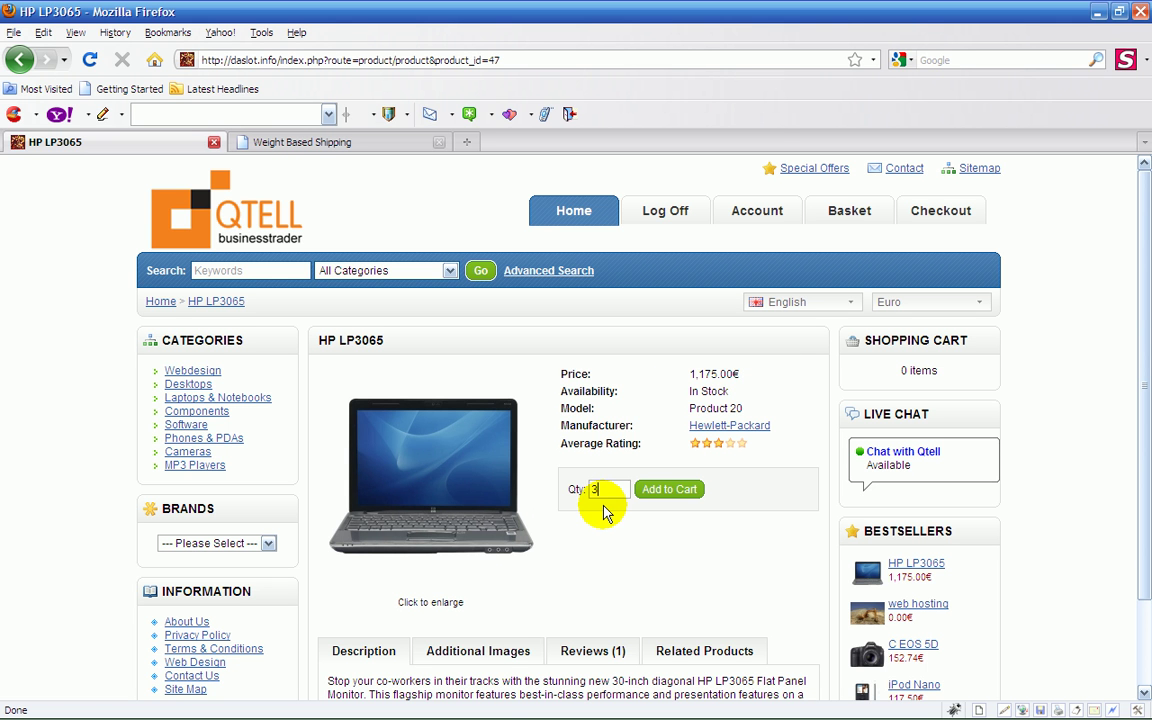
{"action": "left_click", "coordinate": [652, 493]}
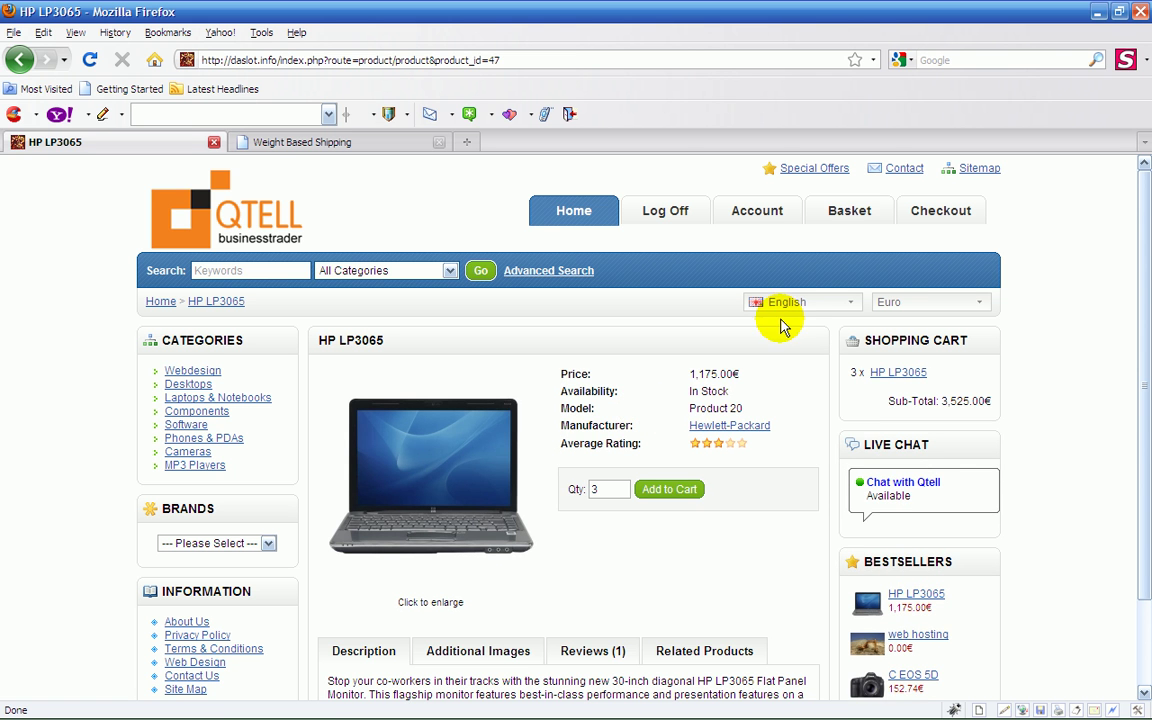
Open the basket and proceed to the delivery information with three HP LP3065
{"action": "left_click", "coordinate": [836, 211]}
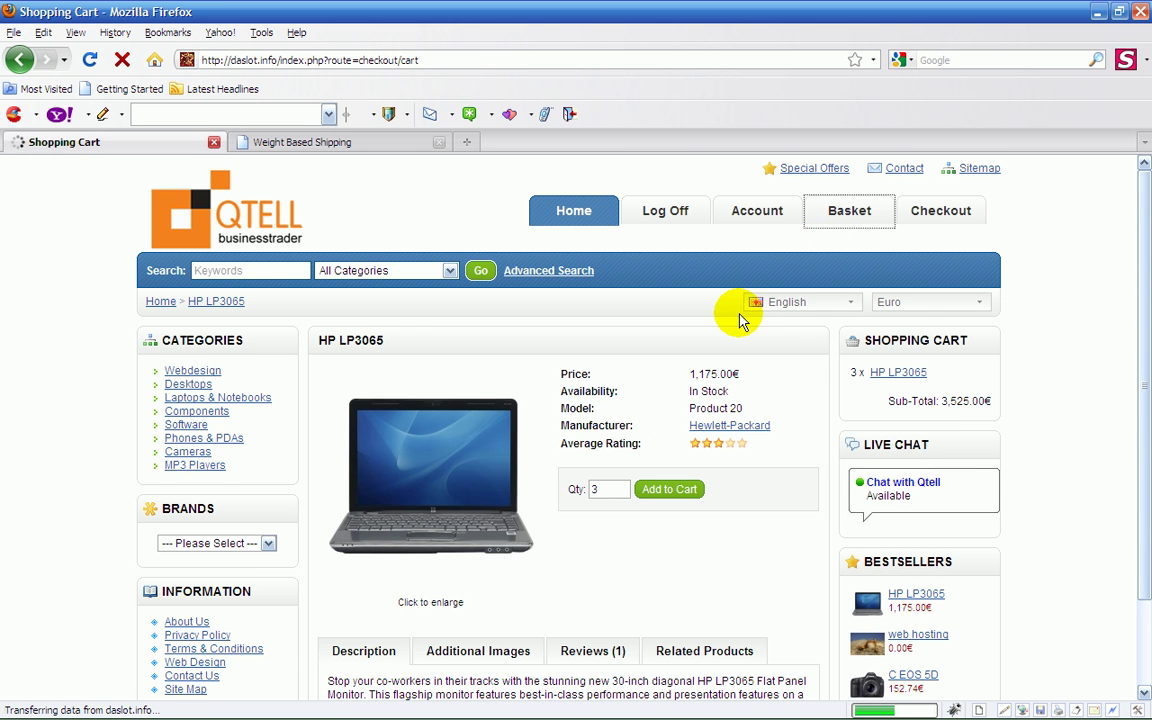
{"action": "scroll", "coordinate": [700, 317], "scroll_direction": "down", "scroll_amount": 1}
{"action": "left_click", "coordinate": [795, 464]}
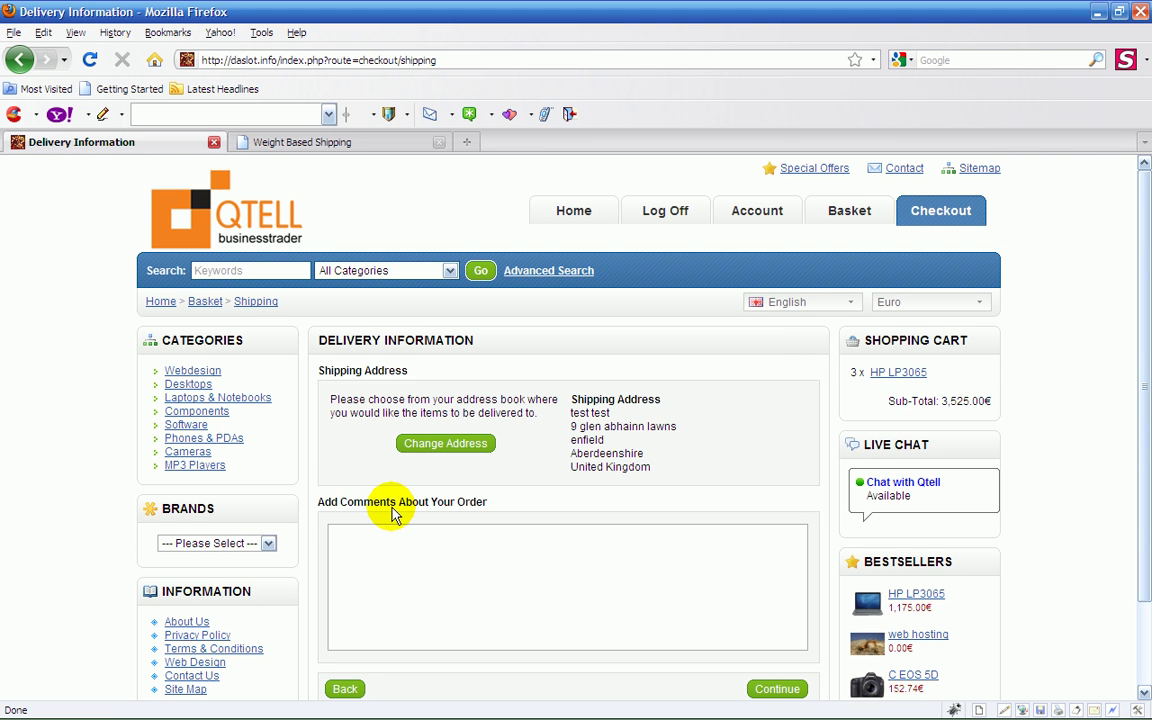
Add the rate 15:17.00 to the end of the UK Shipping Rates in the Weight Based Shipping settings and save
{"action": "left_click", "coordinate": [285, 142]}
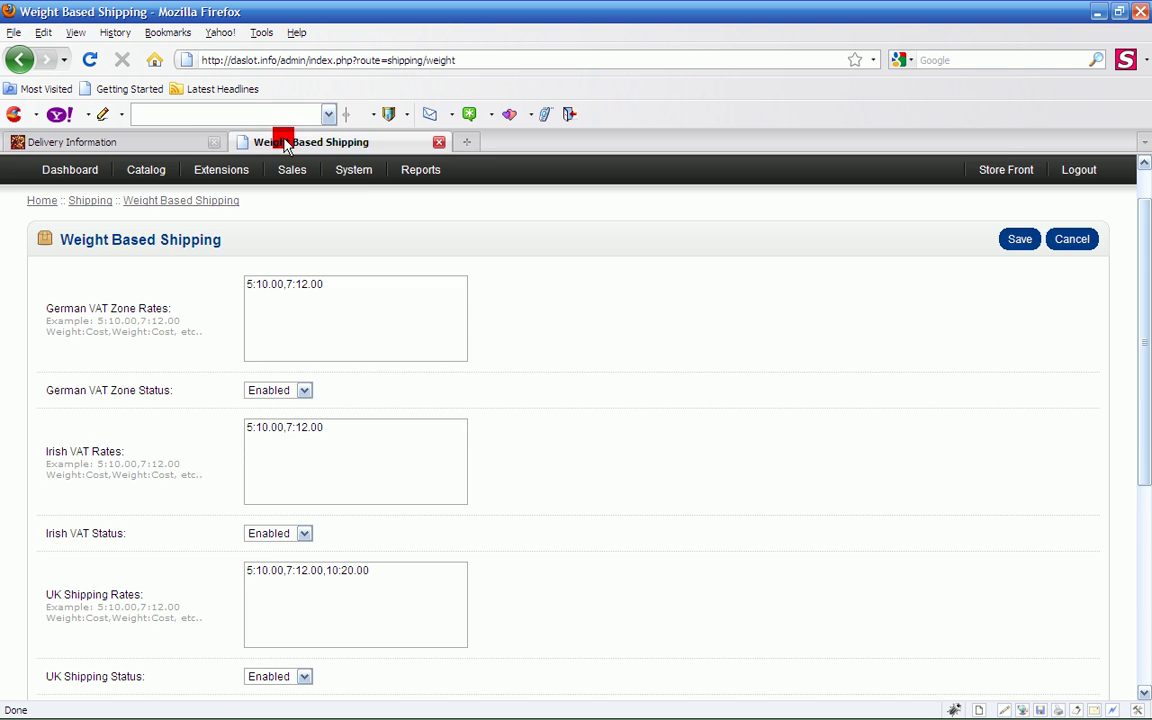
{"action": "scroll", "coordinate": [532, 399], "scroll_direction": "down", "scroll_amount": 2}
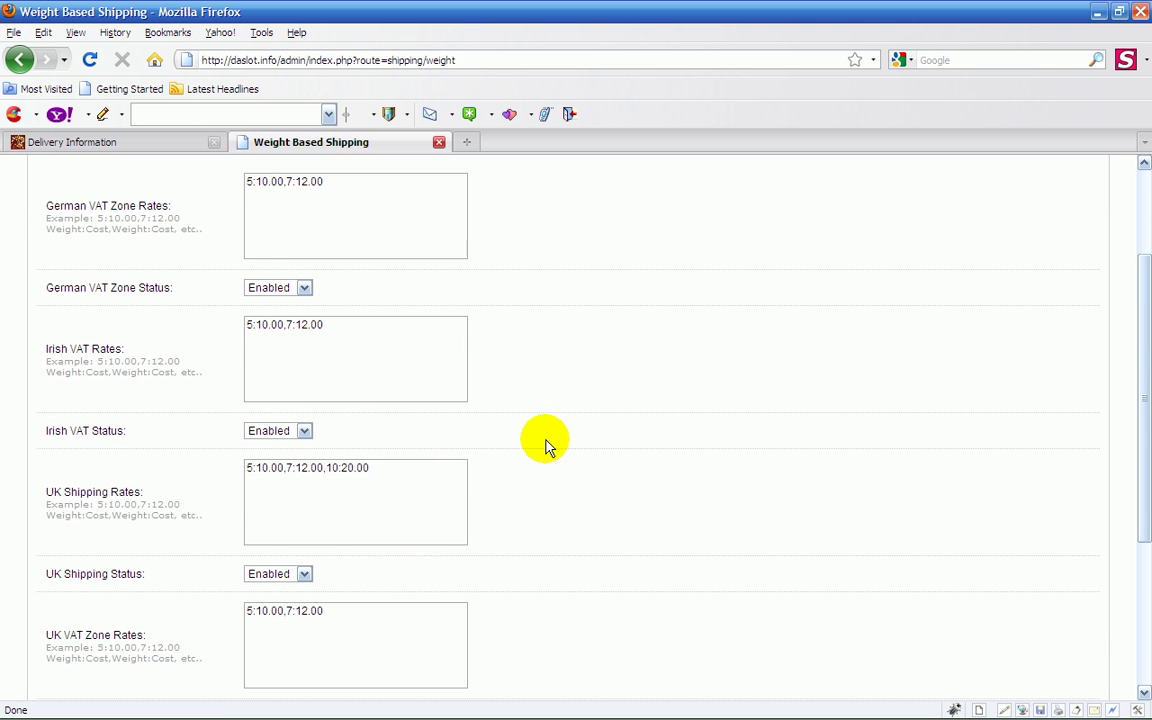
{"action": "left_click", "coordinate": [384, 467]}
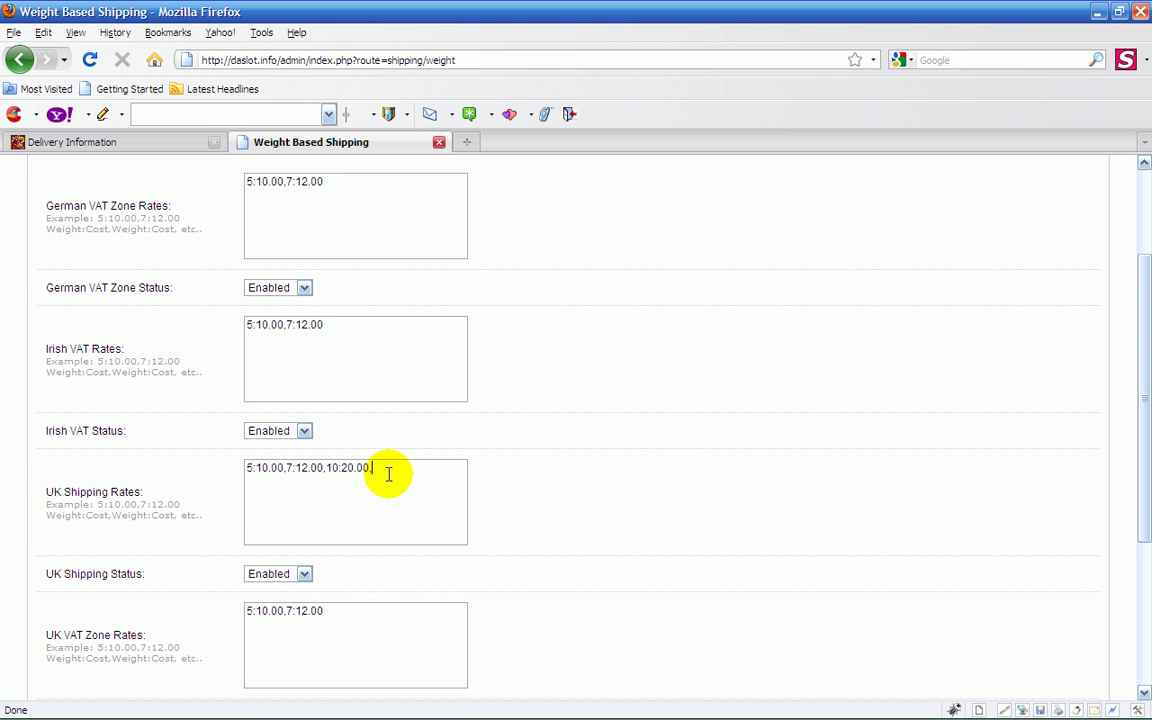
{"action": "type", "text": ",15:17"}
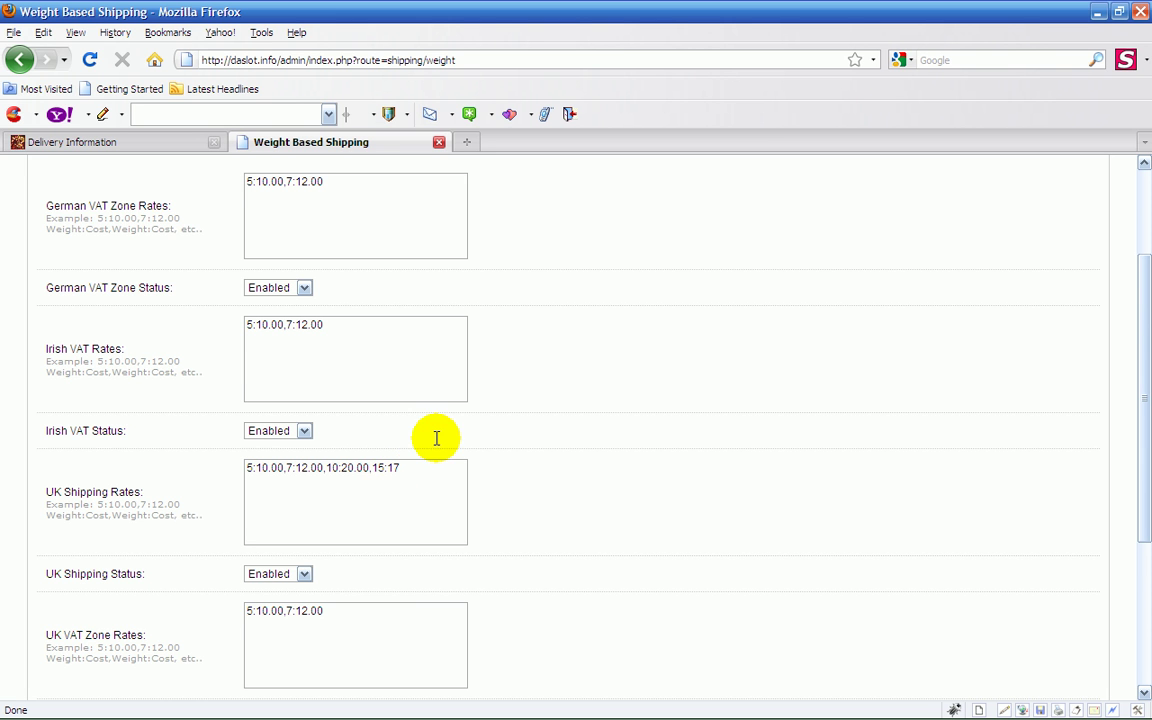
{"action": "scroll", "coordinate": [540, 417], "scroll_direction": "down", "scroll_amount": 5}
{"action": "scroll", "coordinate": [543, 425], "scroll_direction": "up", "scroll_amount": 8}
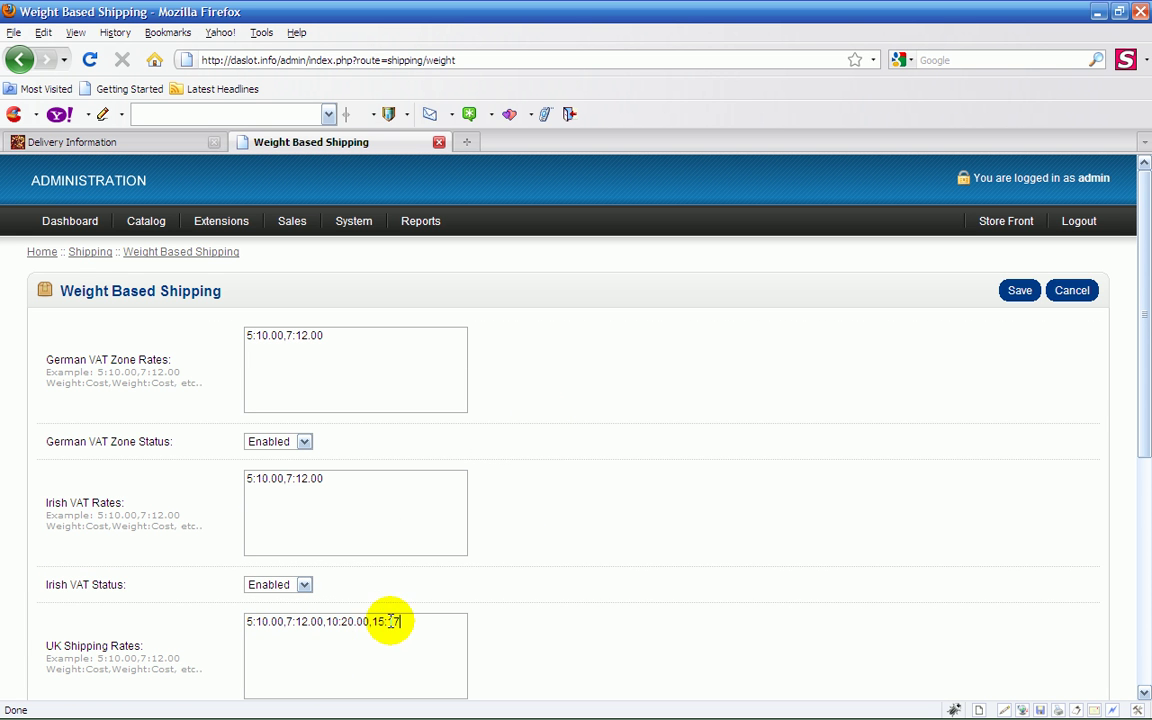
{"action": "type", "text": ".00"}
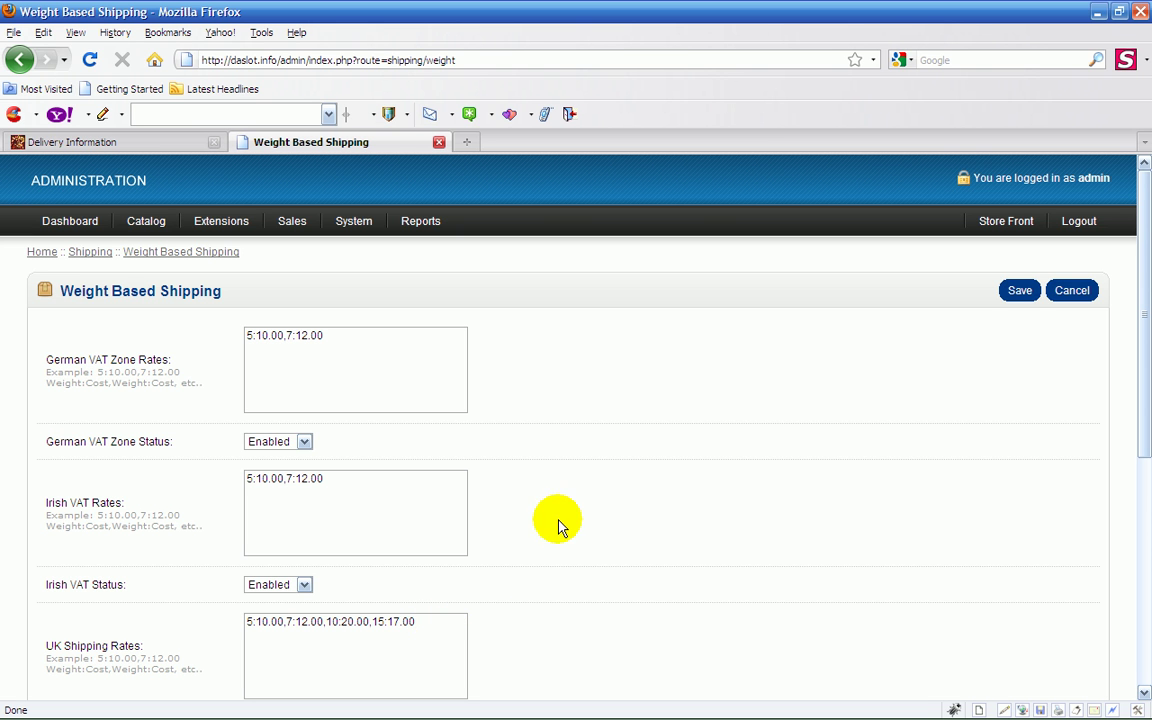
{"action": "left_click", "coordinate": [1022, 292]}
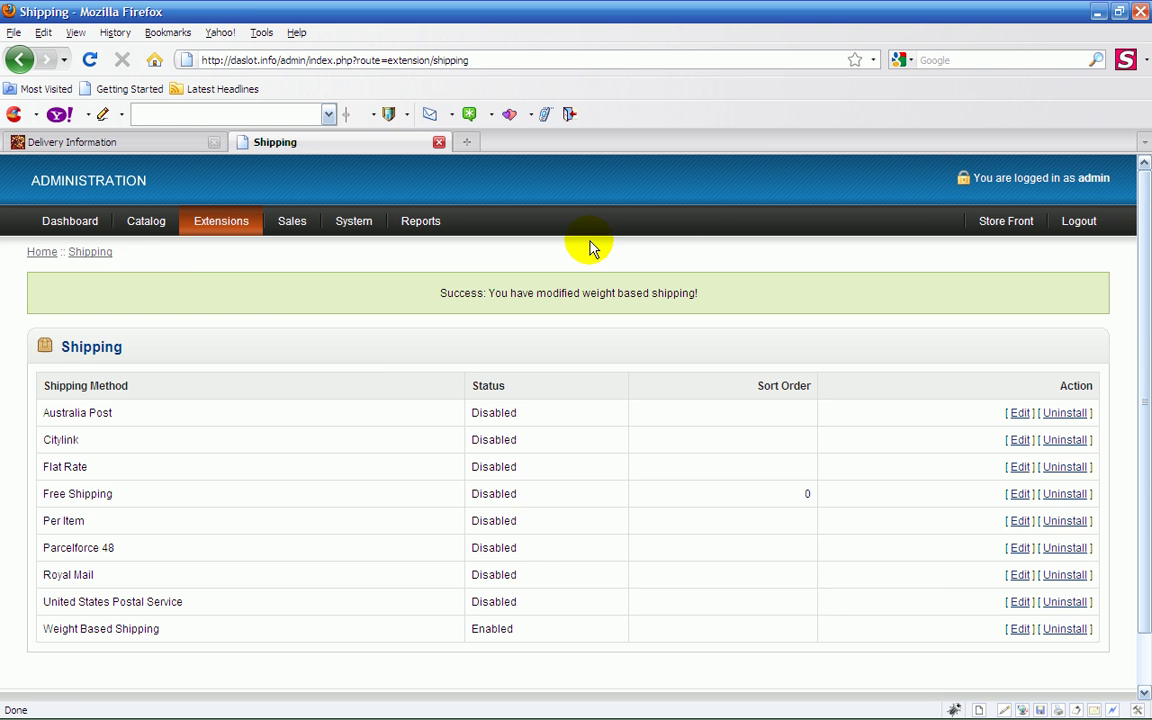
Return to the storefront, remove the three HP LP3065 from the basket and continue to the home page
{"action": "left_click", "coordinate": [177, 149]}
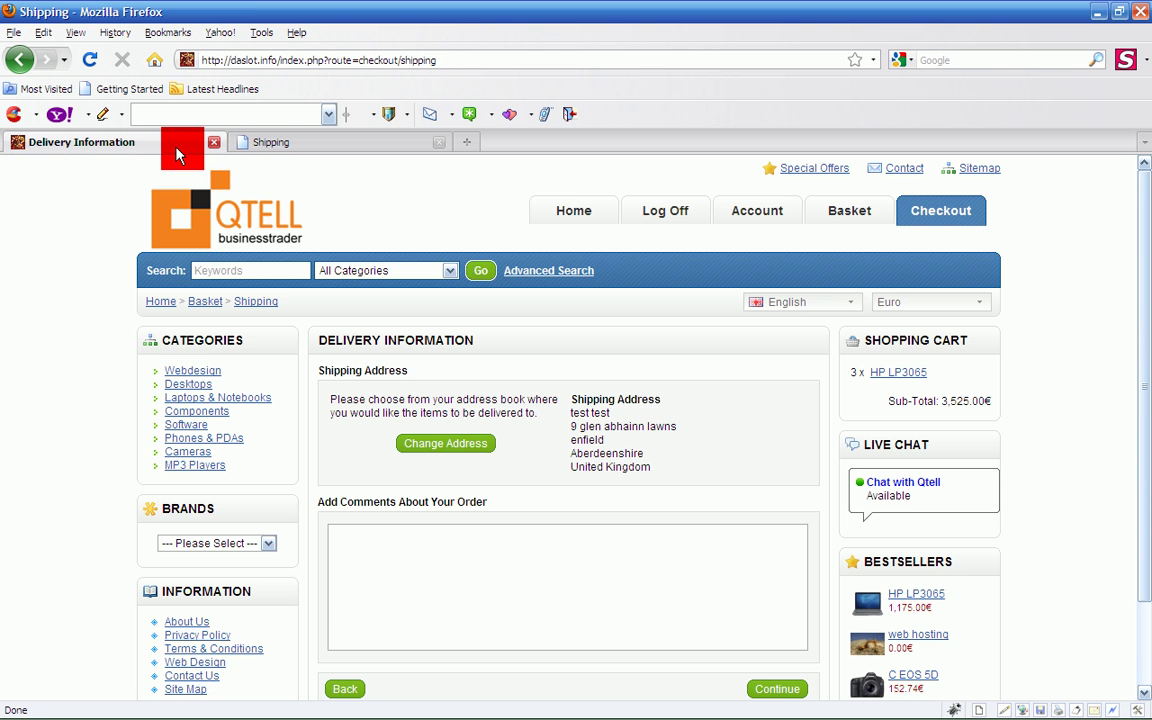
{"action": "left_click", "coordinate": [89, 60]}
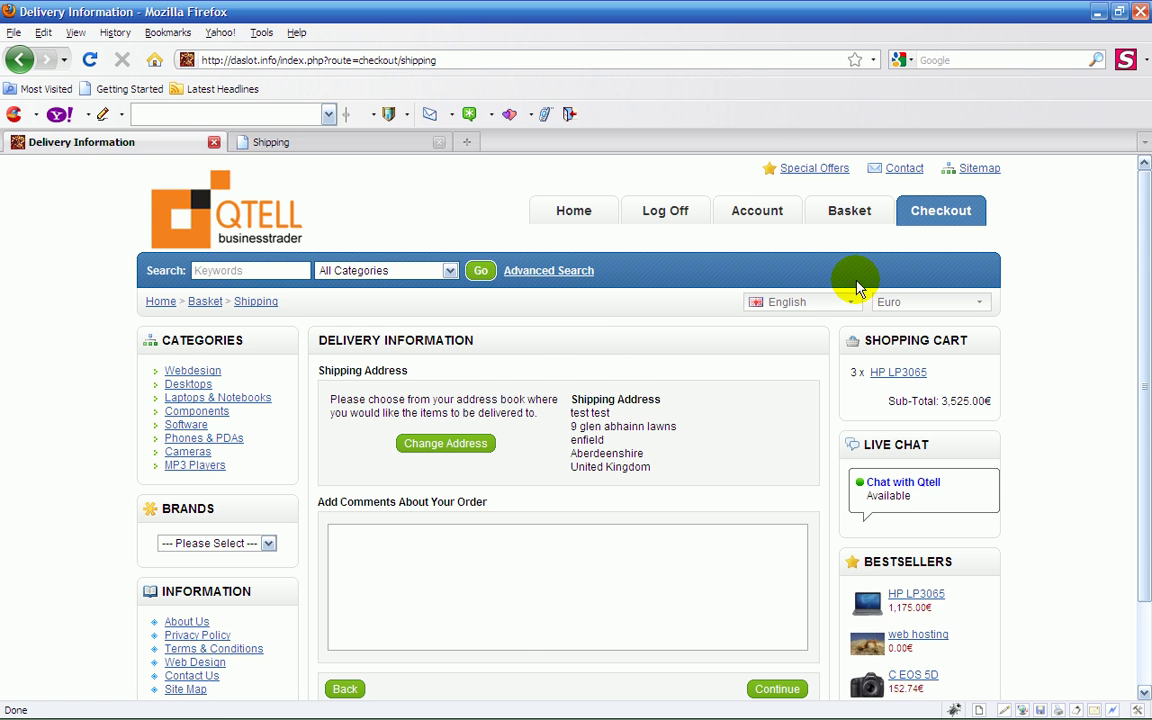
{"action": "left_click", "coordinate": [849, 216]}
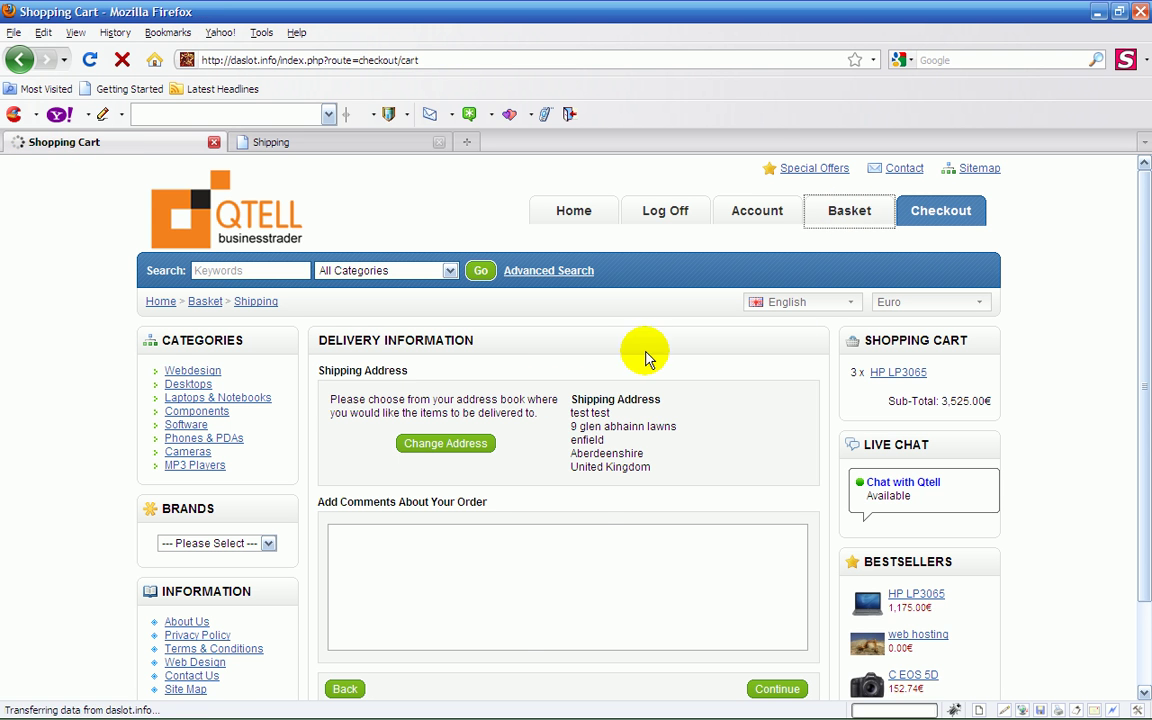
{"action": "left_click", "coordinate": [346, 426]}
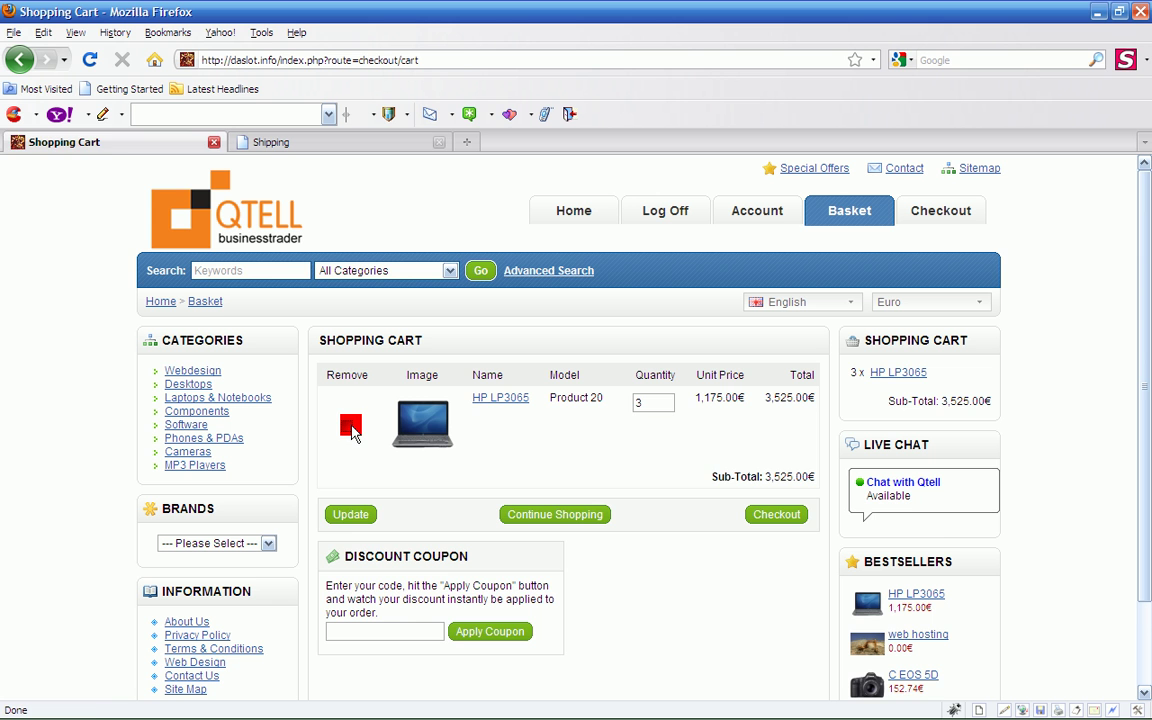
{"action": "left_click", "coordinate": [349, 518]}
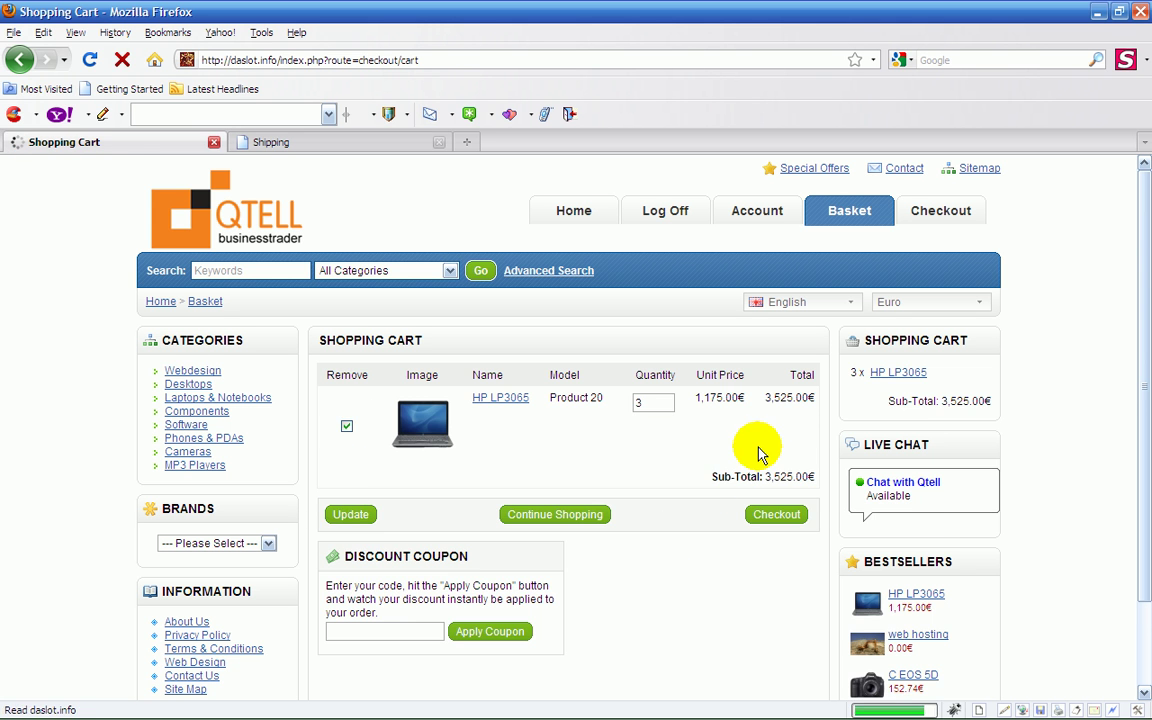
{"action": "left_click", "coordinate": [783, 427]}
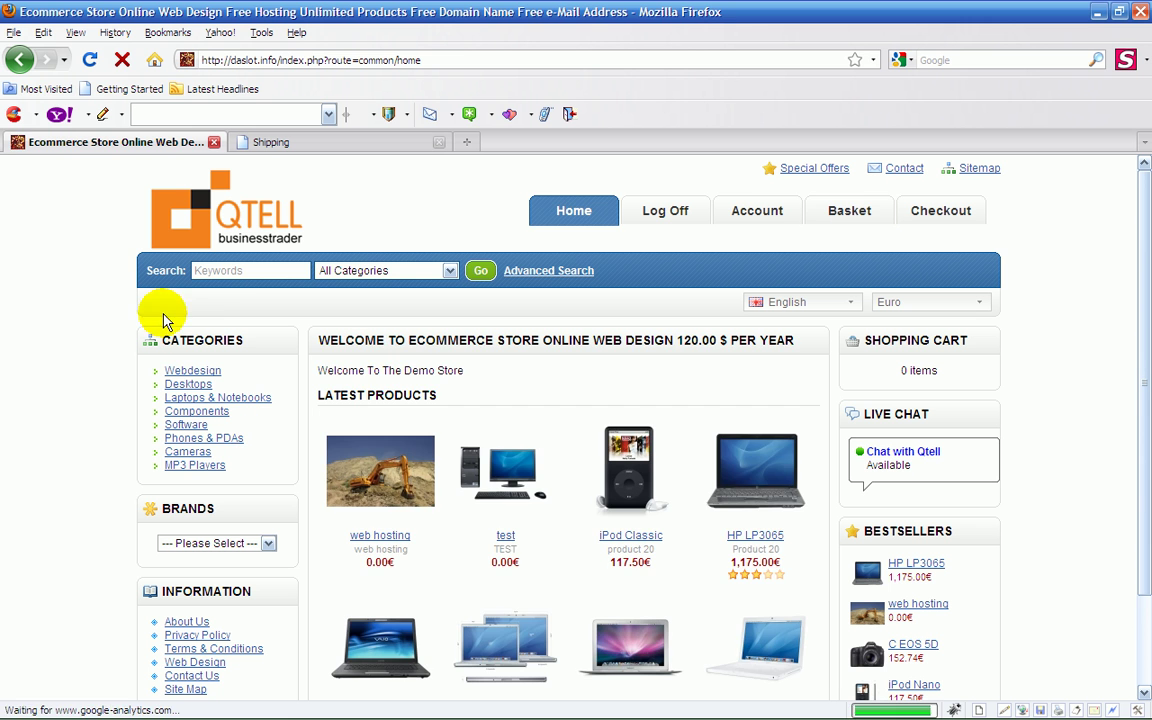
Open the HP LP3065 product page and add a quantity of 3 to the cart
{"action": "left_click", "coordinate": [729, 480]}
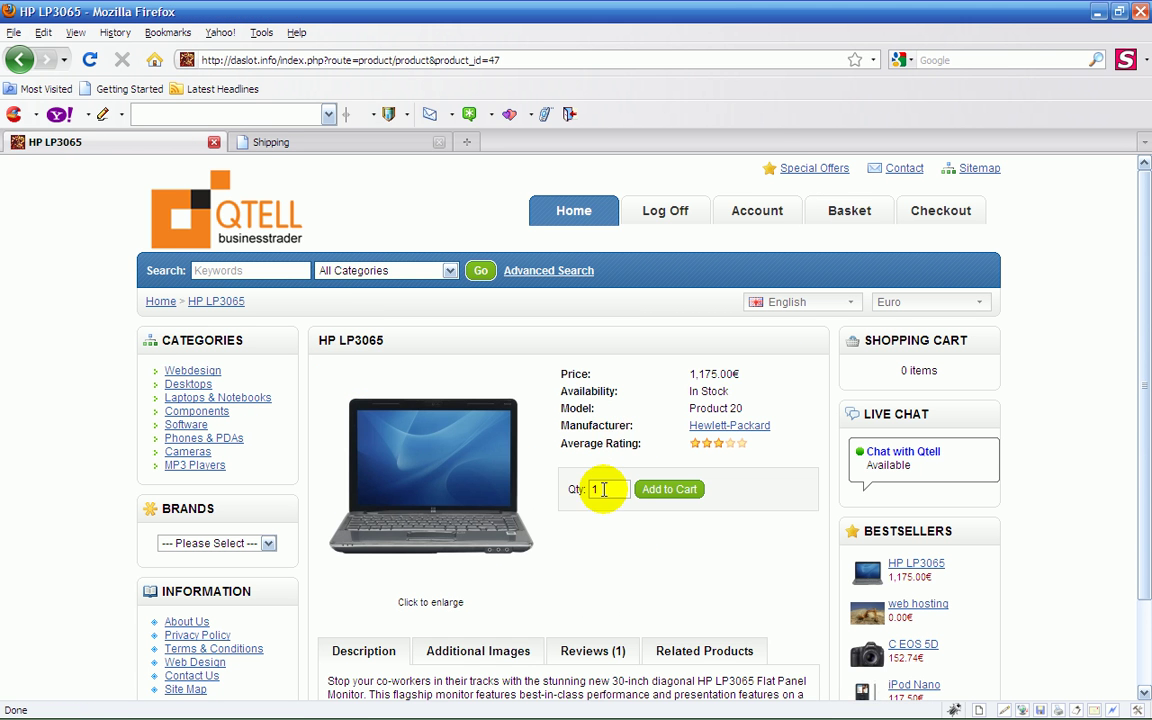
{"action": "left_click", "coordinate": [598, 489]}
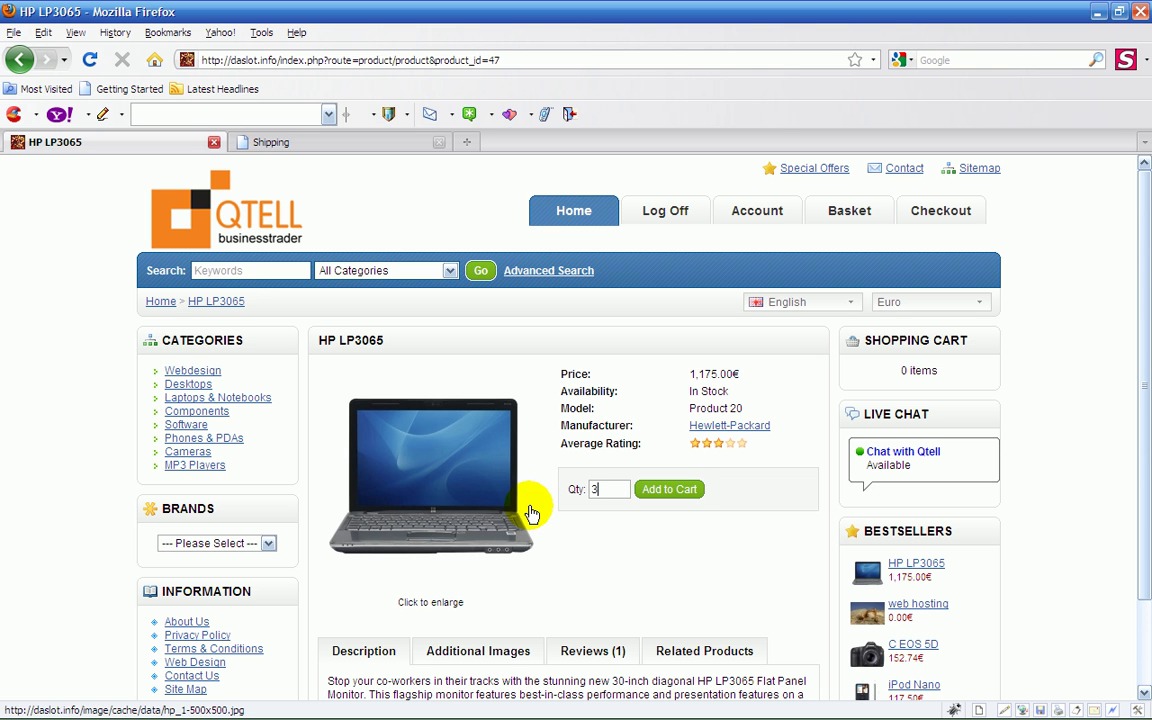
{"action": "type", "text": "3"}
{"action": "left_click", "coordinate": [675, 488]}
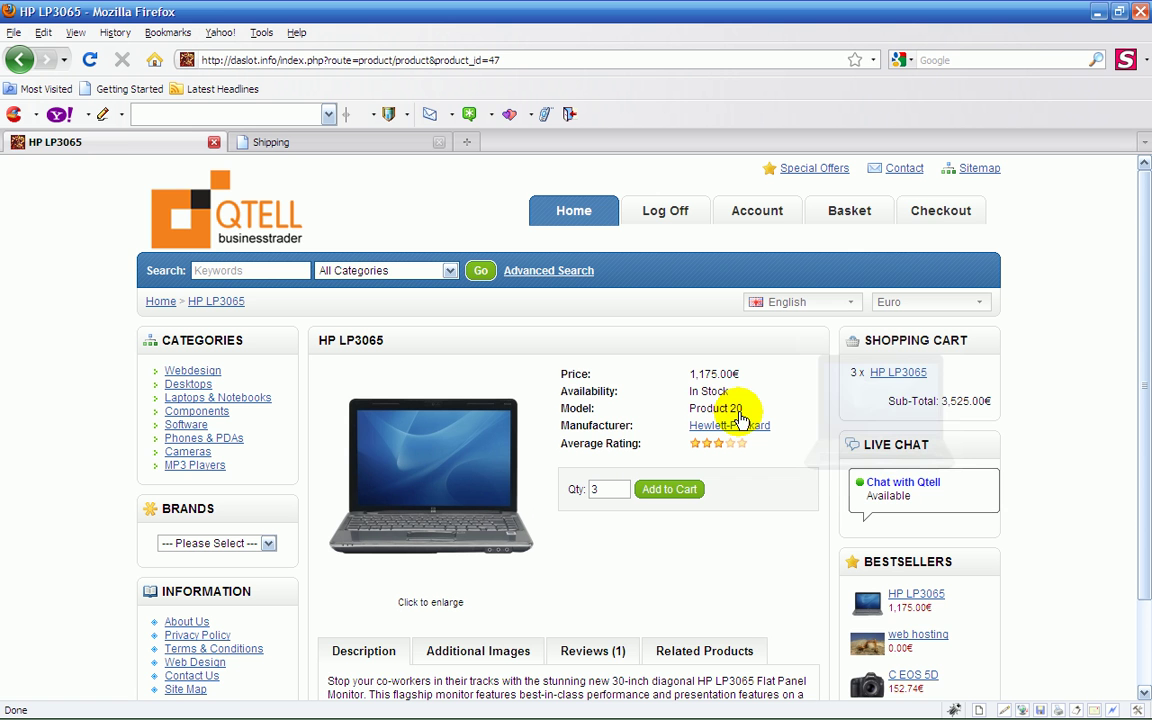
Proceed to checkout with three HP LP3065 and check the offered shipping method and cost
{"action": "left_click", "coordinate": [922, 222]}
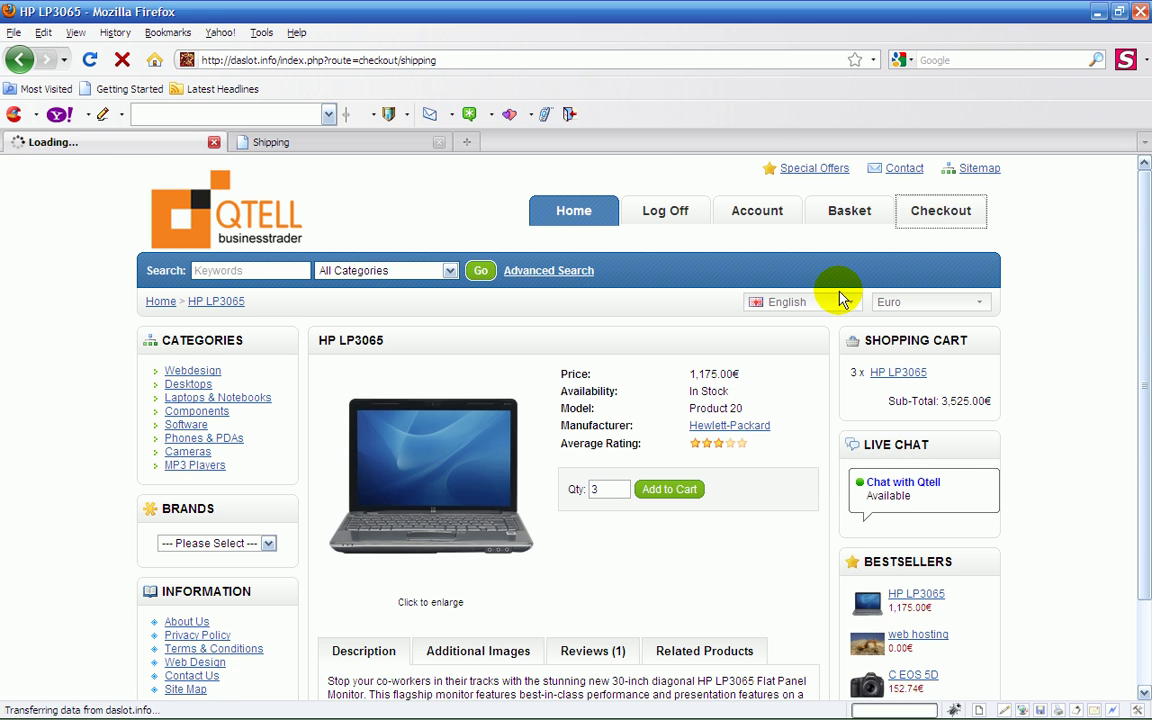
{"action": "scroll", "coordinate": [735, 367], "scroll_direction": "down", "scroll_amount": 1}
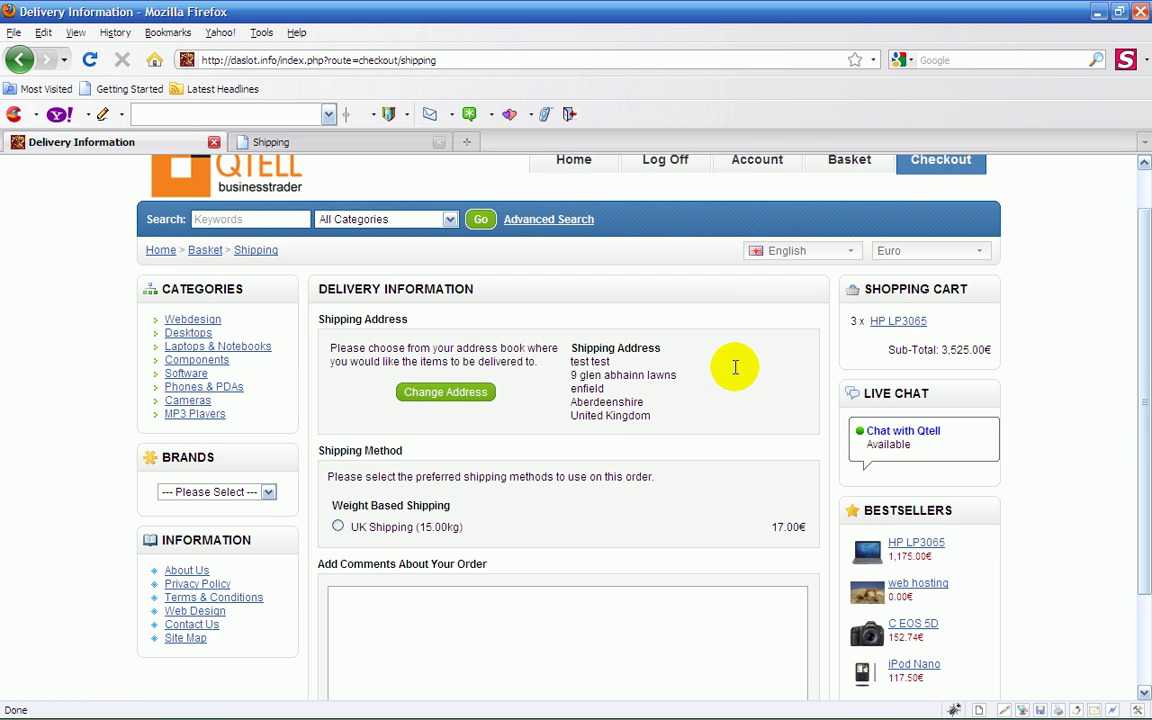
{"action": "scroll", "coordinate": [735, 367], "scroll_direction": "down", "scroll_amount": 1}
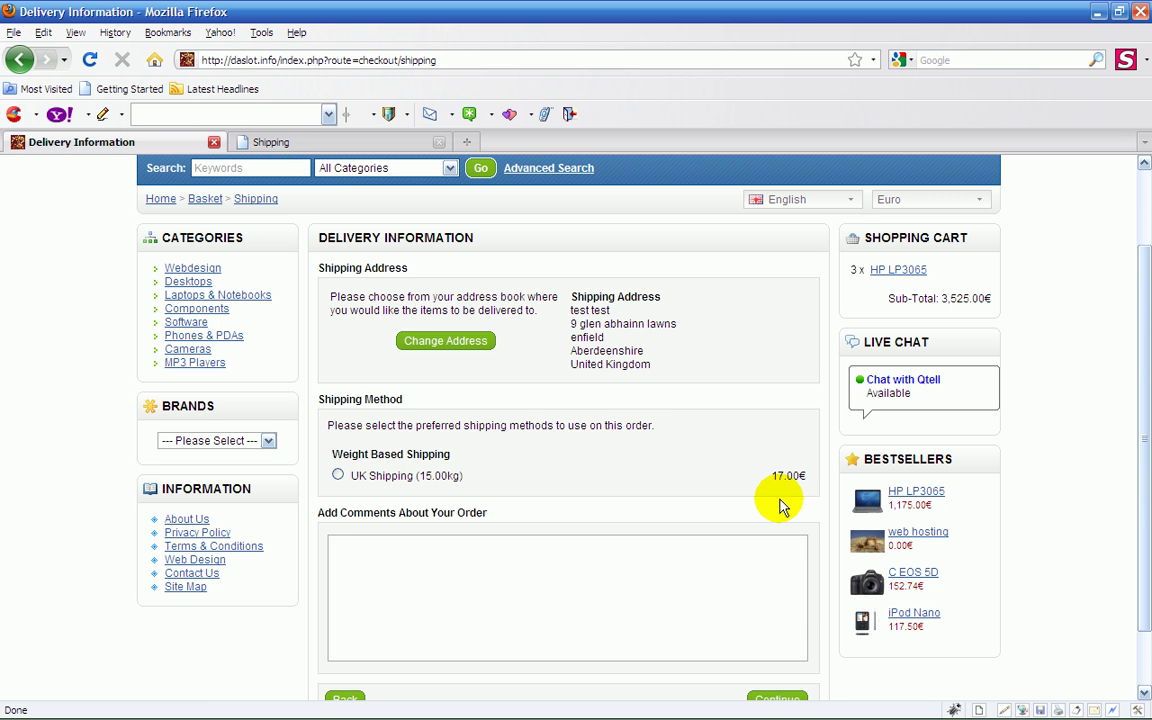
{"action": "scroll", "coordinate": [771, 478], "scroll_direction": "up", "scroll_amount": 2}
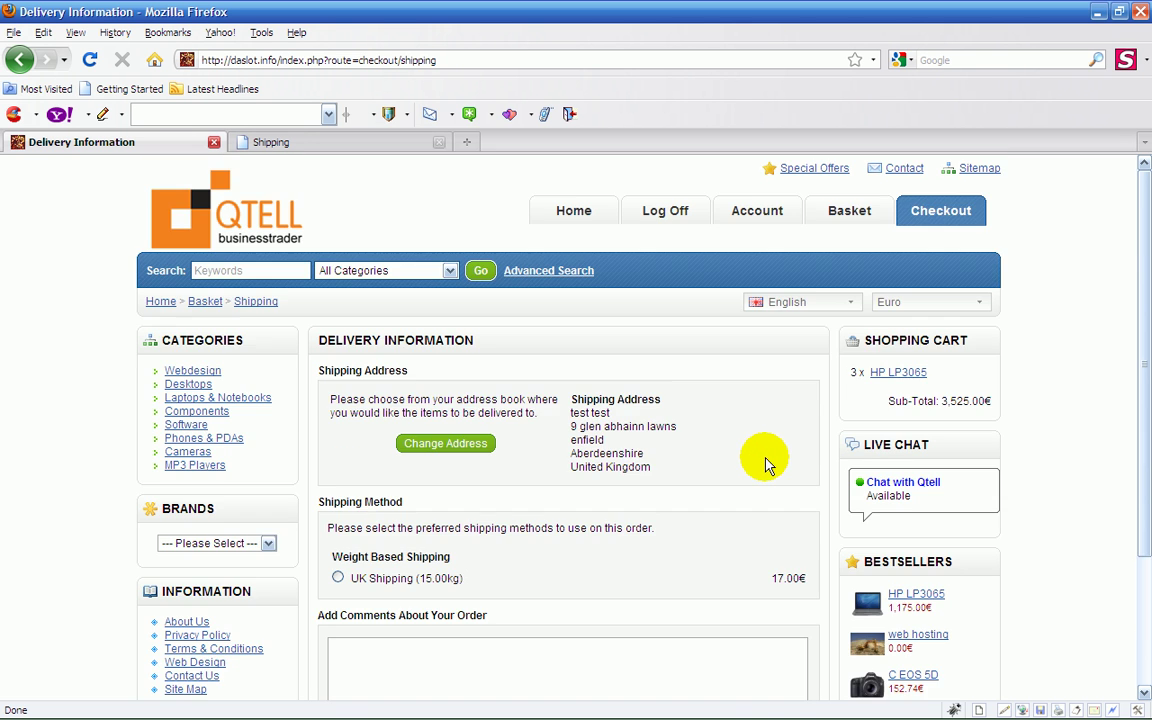
Review the available shipping methods and their statuses in the store administration
{"action": "left_click", "coordinate": [375, 143]}
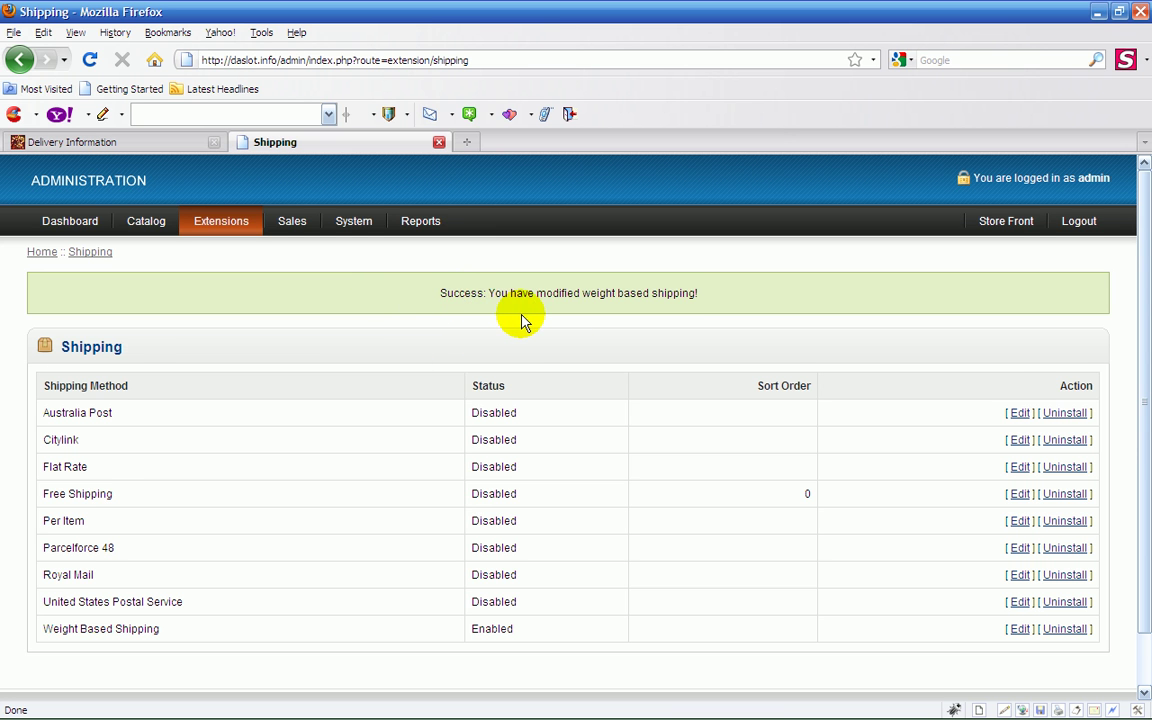
{"action": "scroll", "coordinate": [526, 320], "scroll_direction": "down", "scroll_amount": 1}
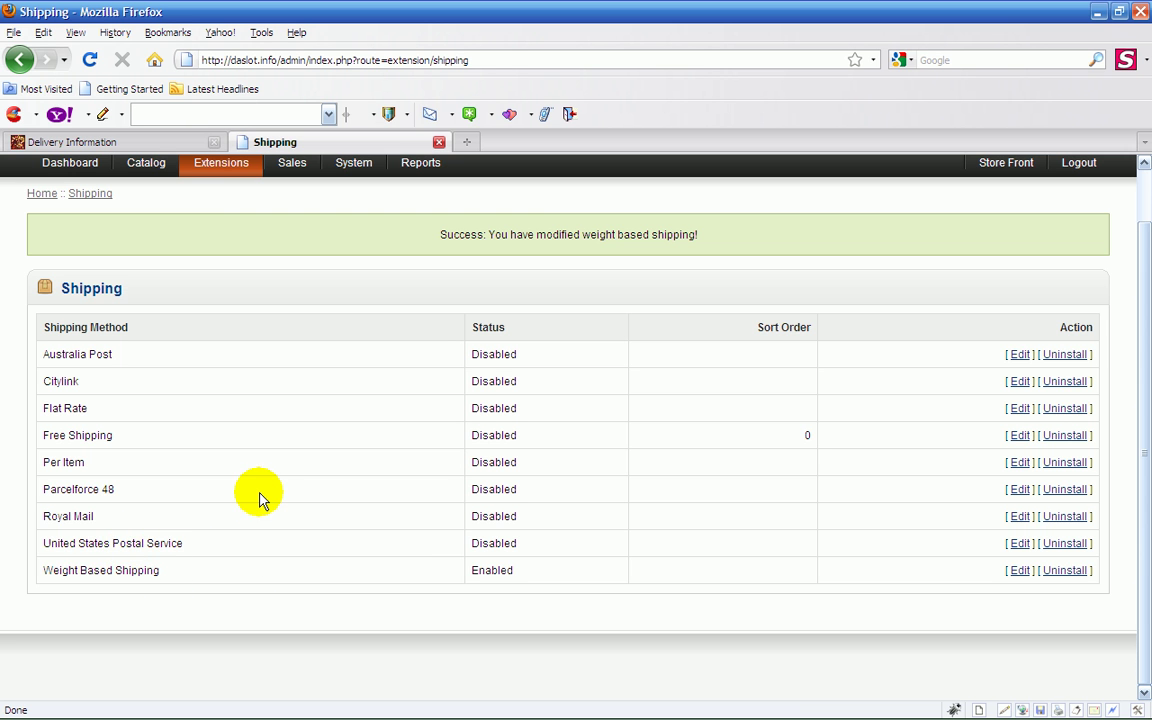
{"action": "scroll", "coordinate": [260, 496], "scroll_direction": "up", "scroll_amount": 1}
{"action": "scroll", "coordinate": [260, 496], "scroll_direction": "down", "scroll_amount": 1}
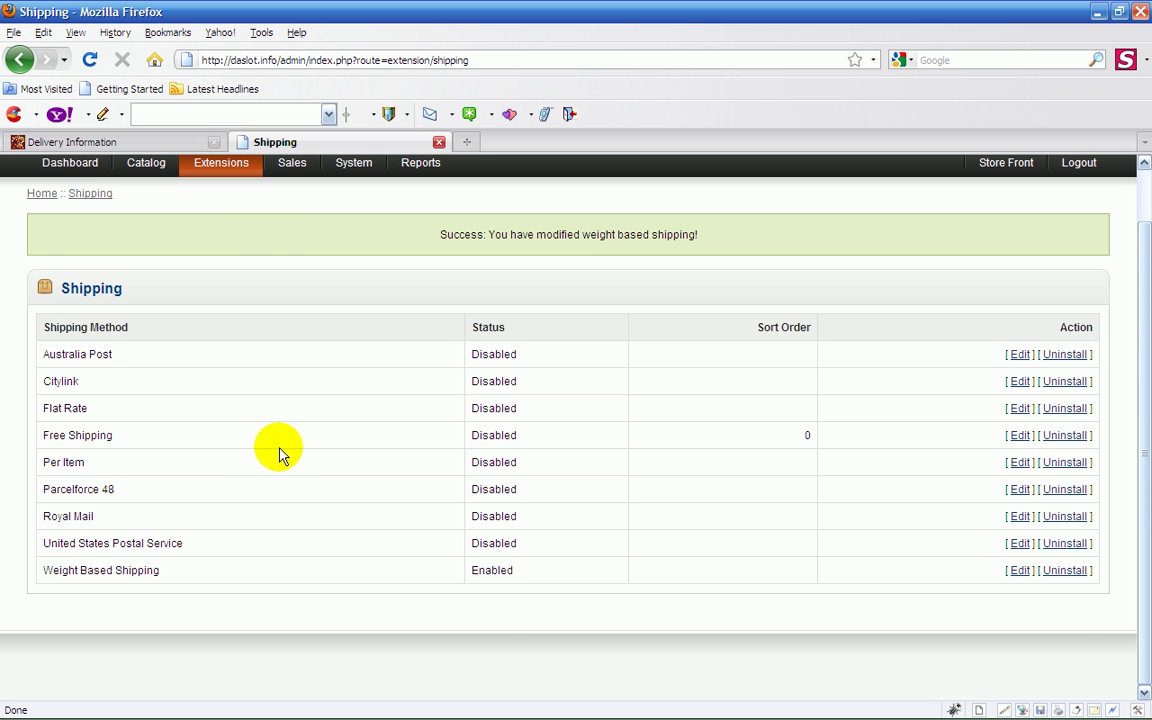
{"action": "scroll", "coordinate": [280, 455], "scroll_direction": "up", "scroll_amount": 1}
{"action": "scroll", "coordinate": [280, 450], "scroll_direction": "down", "scroll_amount": 1}
{"action": "scroll", "coordinate": [280, 440], "scroll_direction": "up", "scroll_amount": 1}
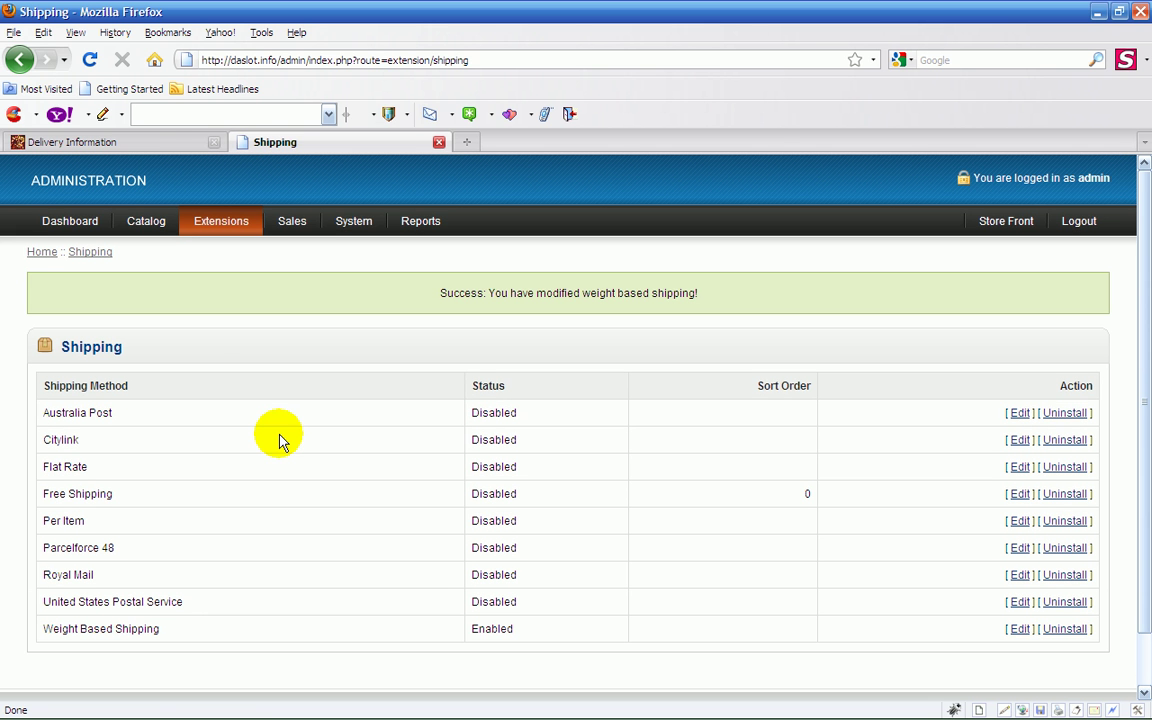
Open the Order Totals extensions in the store administration and review their statuses and sort order
{"action": "left_click", "coordinate": [136, 147]}
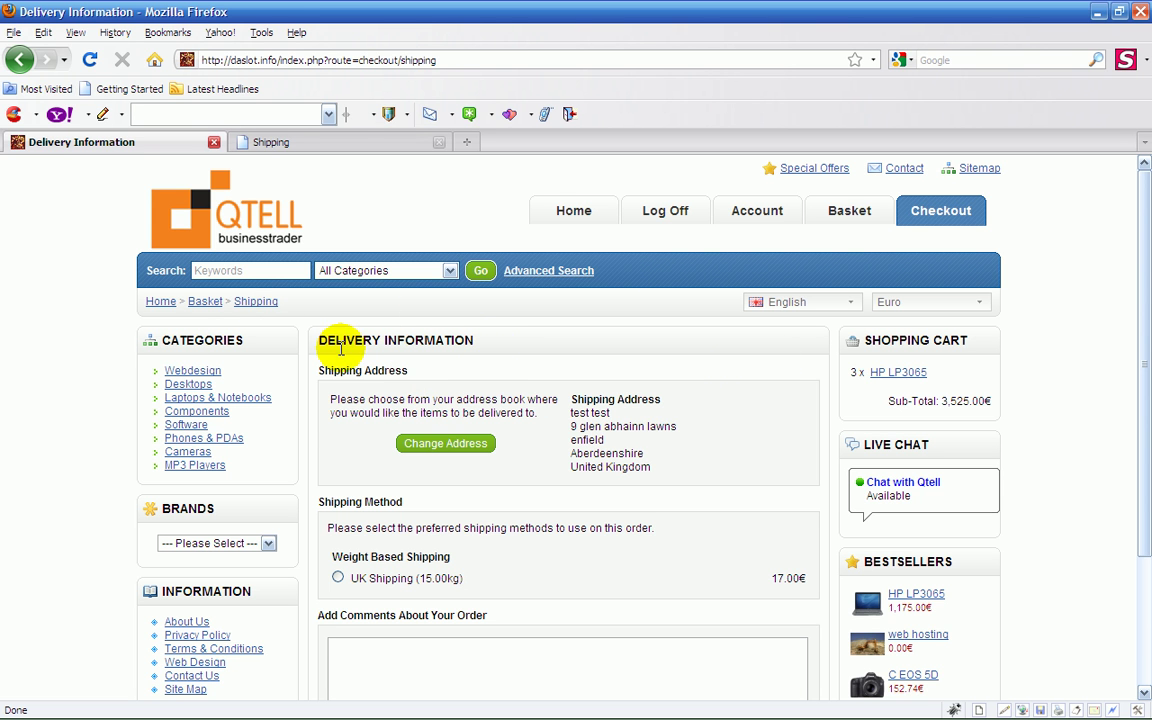
{"action": "left_click", "coordinate": [298, 143]}
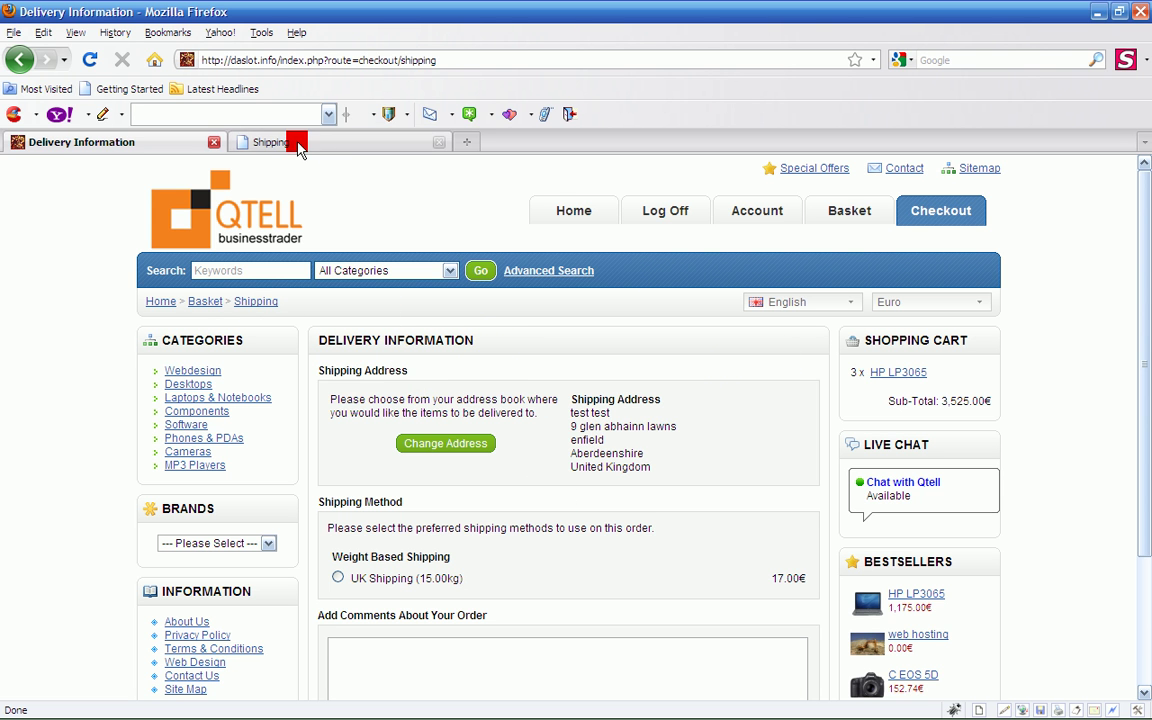
{"action": "mouse_move", "coordinate": [268, 224]}
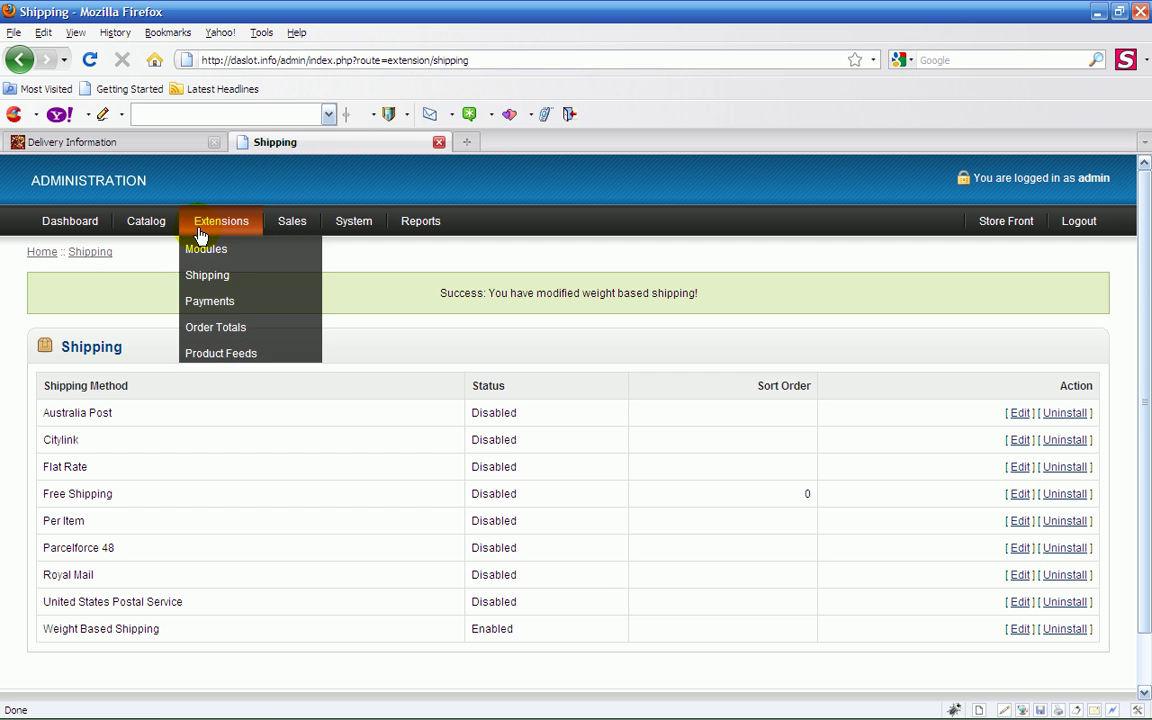
{"action": "left_click", "coordinate": [211, 331]}
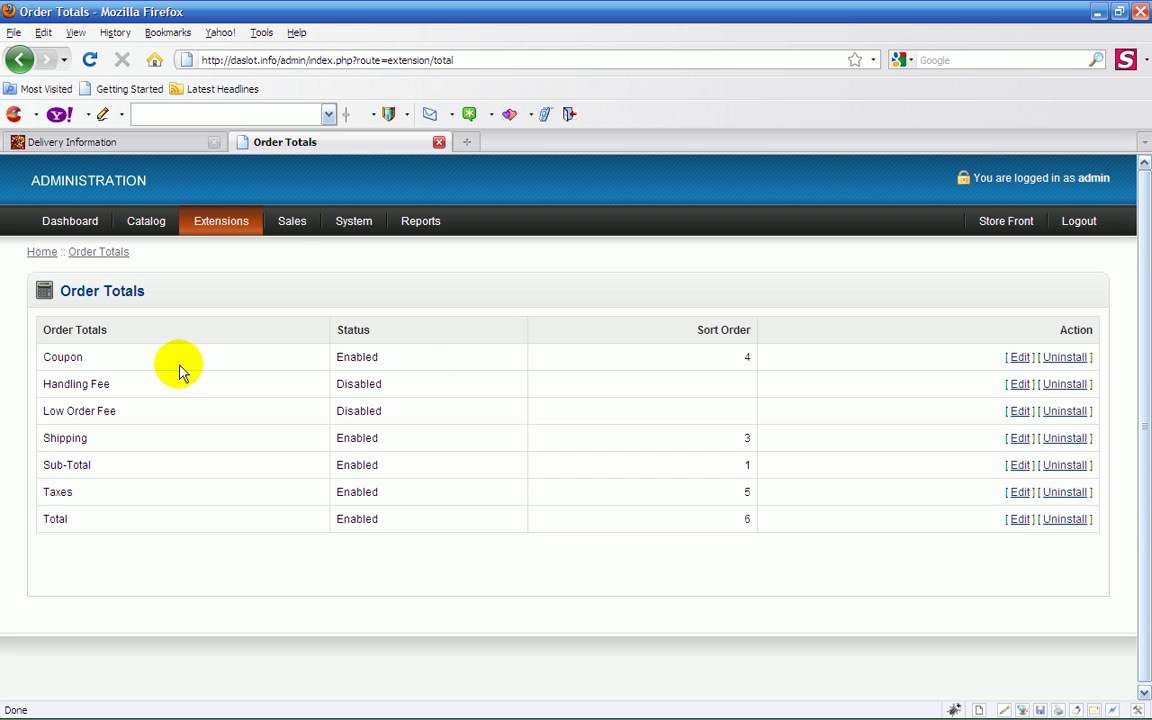
{"action": "scroll", "coordinate": [378, 378], "scroll_direction": "down", "scroll_amount": 1}
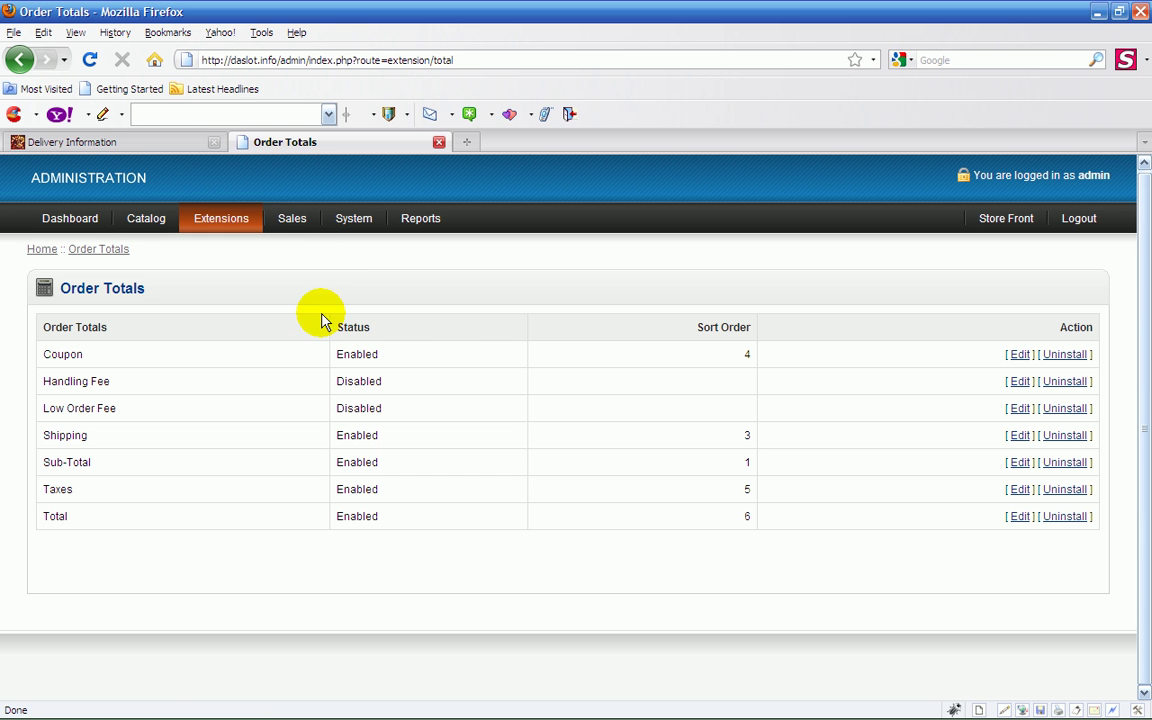
Return the administration to its dashboard and open the storefront's home page
{"action": "left_click", "coordinate": [52, 222]}
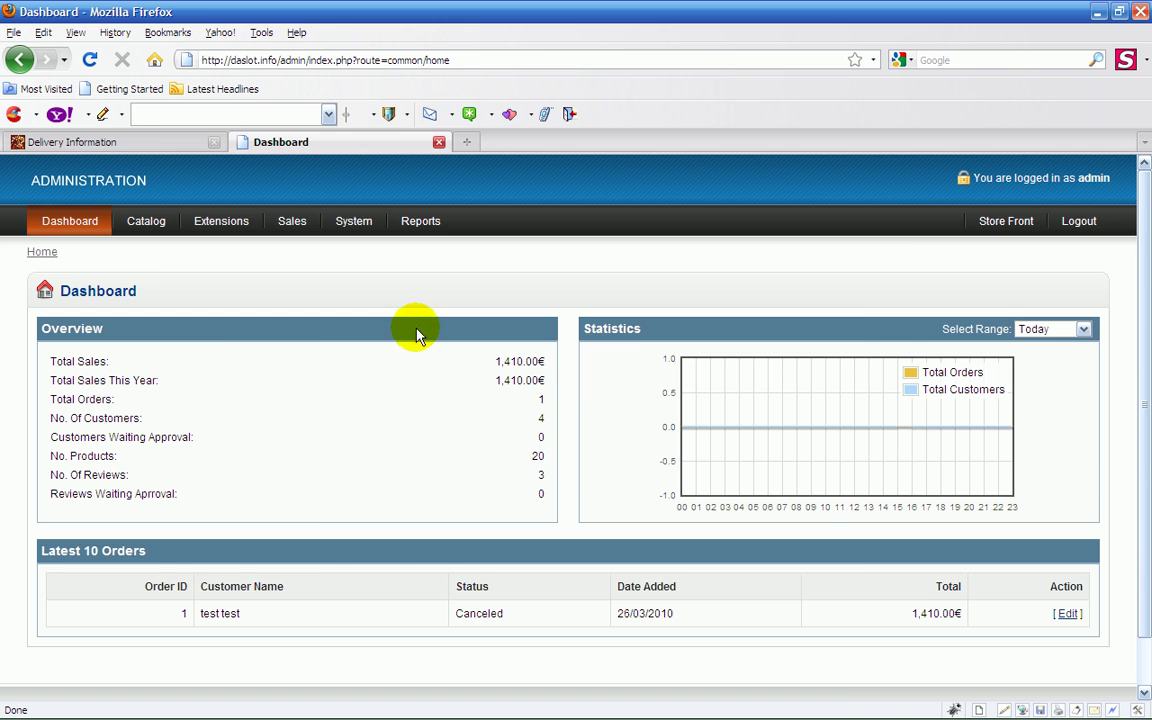
{"action": "left_click", "coordinate": [136, 146]}
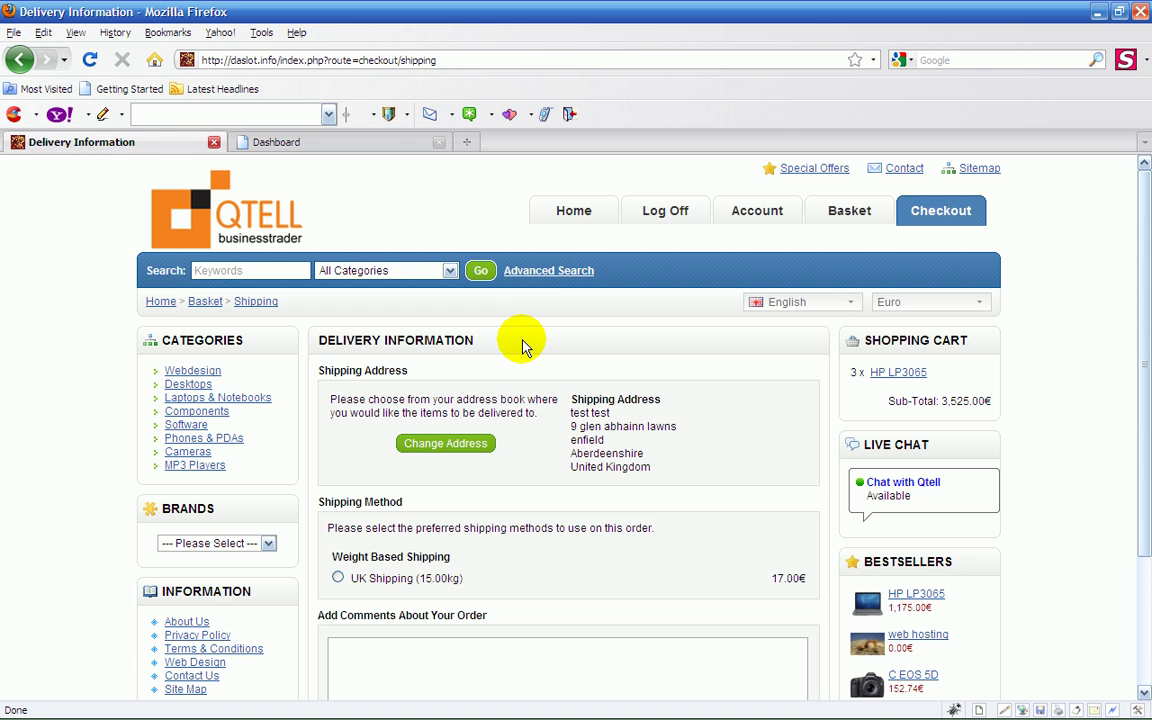
{"action": "left_click", "coordinate": [158, 301]}
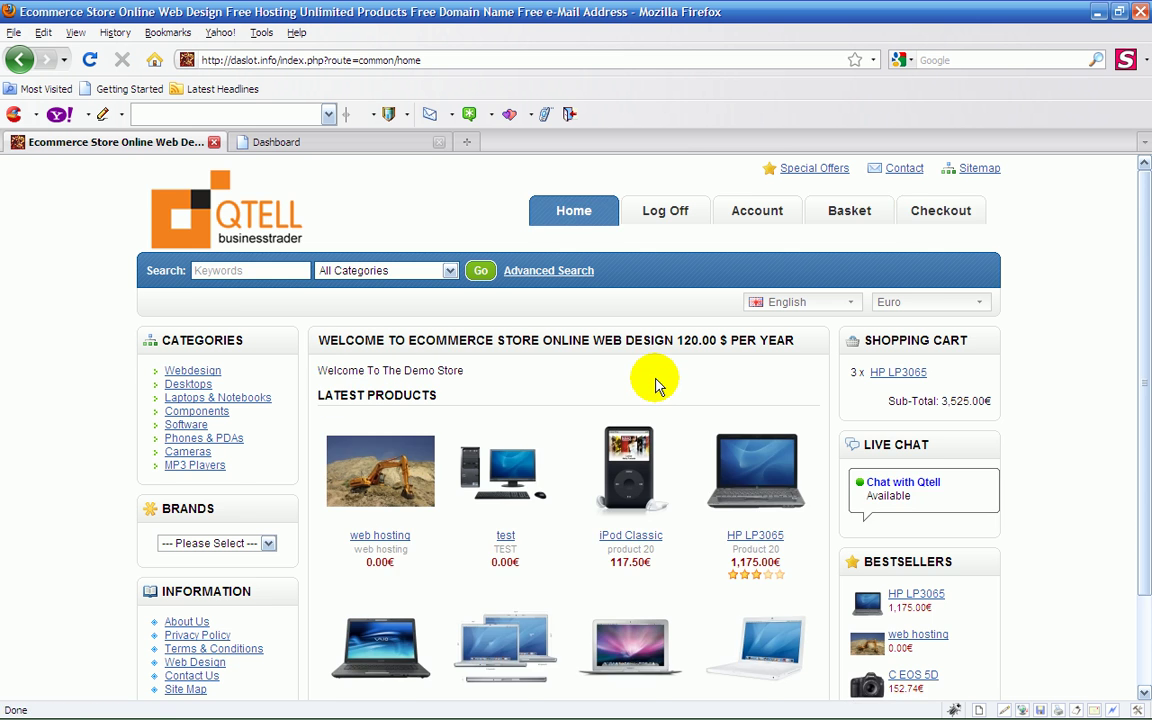
{"action": "scroll", "coordinate": [658, 385], "scroll_direction": "down", "scroll_amount": 1}
{"action": "scroll", "coordinate": [658, 385], "scroll_direction": "down", "scroll_amount": 1}
{"action": "scroll", "coordinate": [658, 385], "scroll_direction": "up", "scroll_amount": 1}
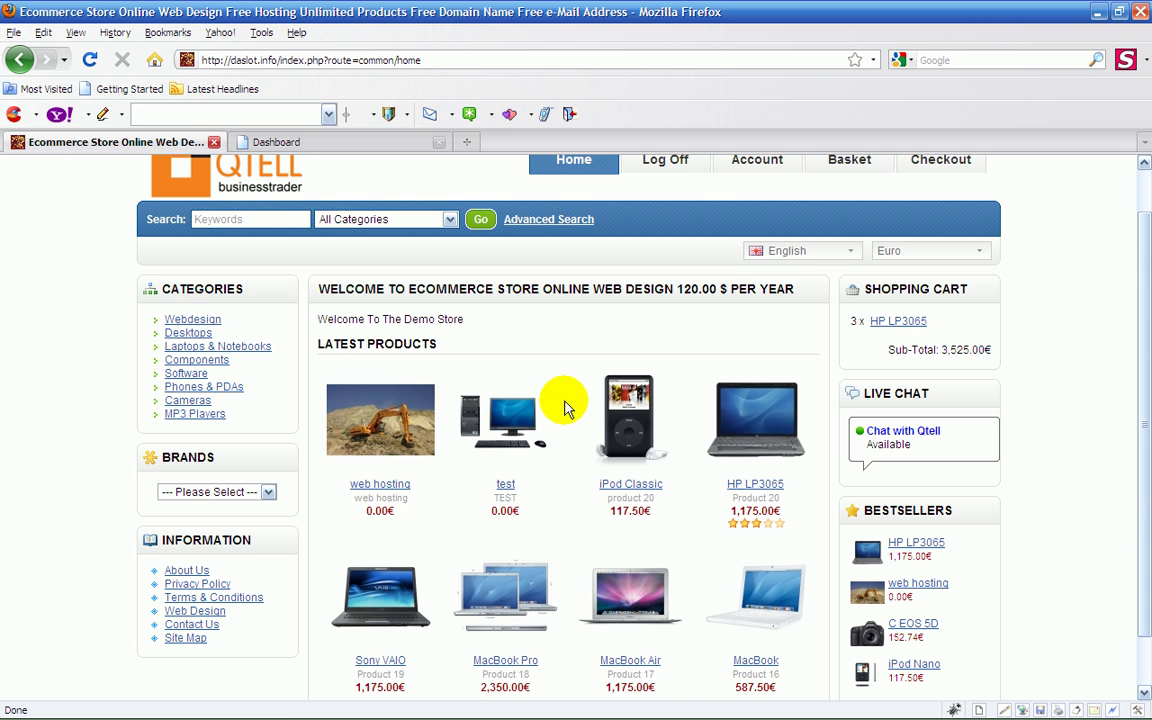
{"action": "scroll", "coordinate": [545, 347], "scroll_direction": "down", "scroll_amount": 1}
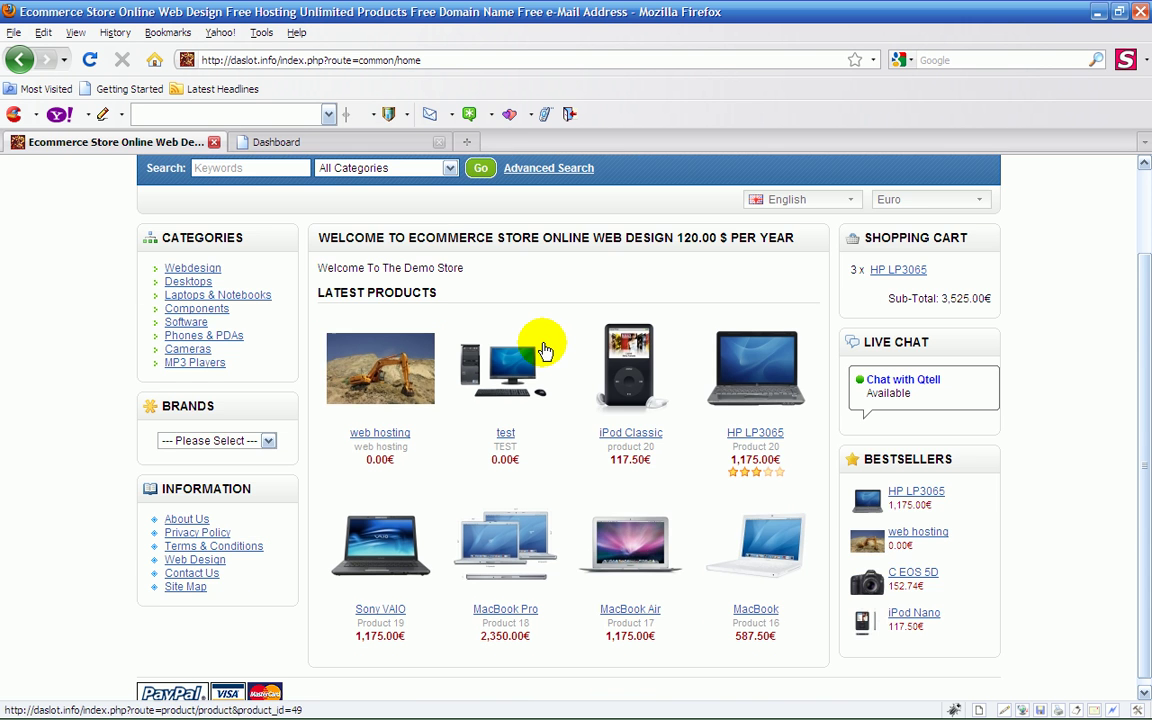
{"action": "scroll", "coordinate": [543, 345], "scroll_direction": "up", "scroll_amount": 2}
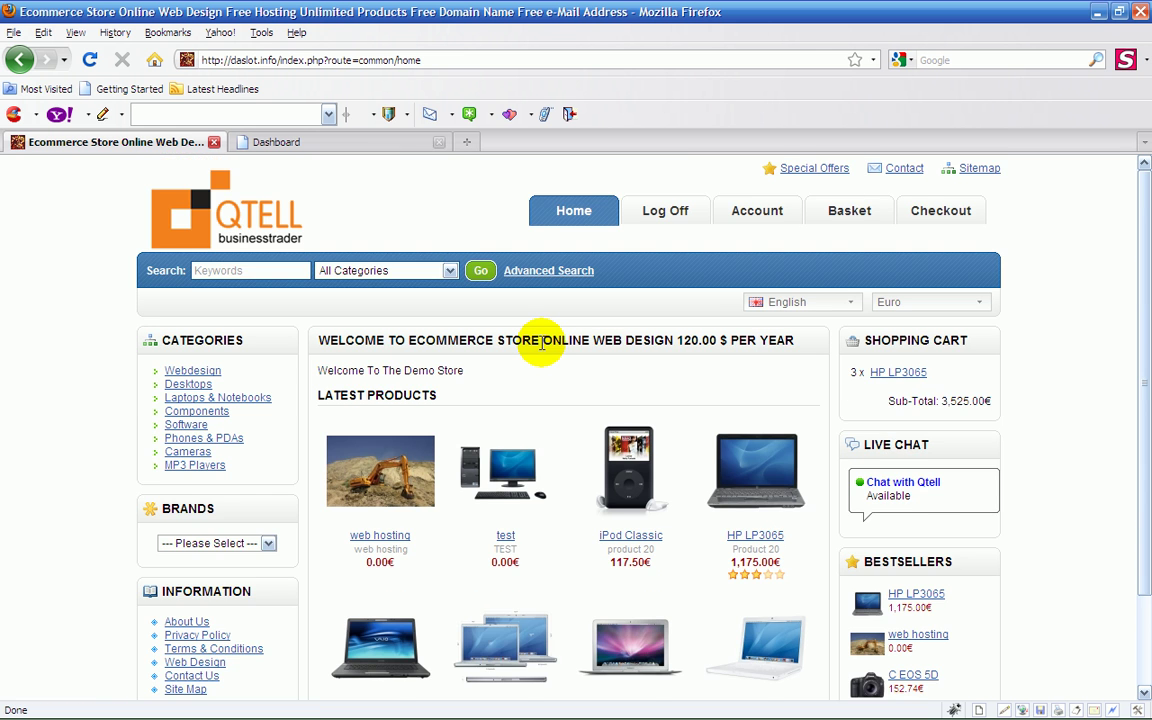
{"action": "scroll", "coordinate": [543, 346], "scroll_direction": "down", "scroll_amount": 1}
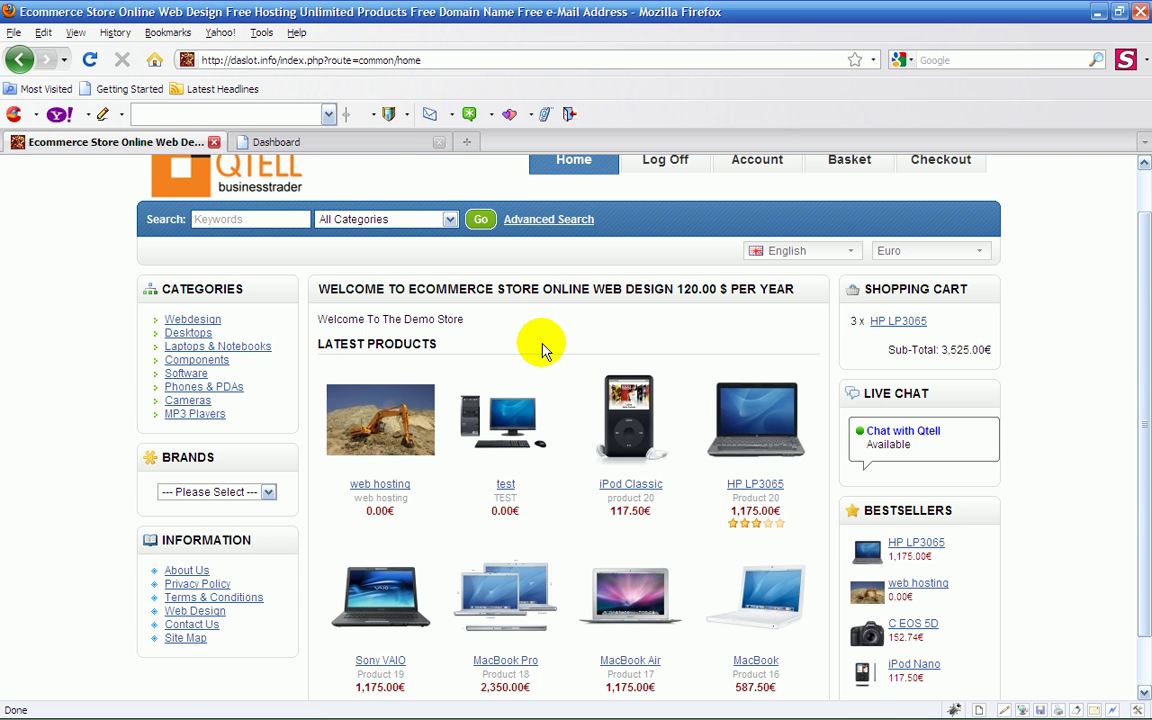
{"action": "scroll", "coordinate": [543, 346], "scroll_direction": "up", "scroll_amount": 1}
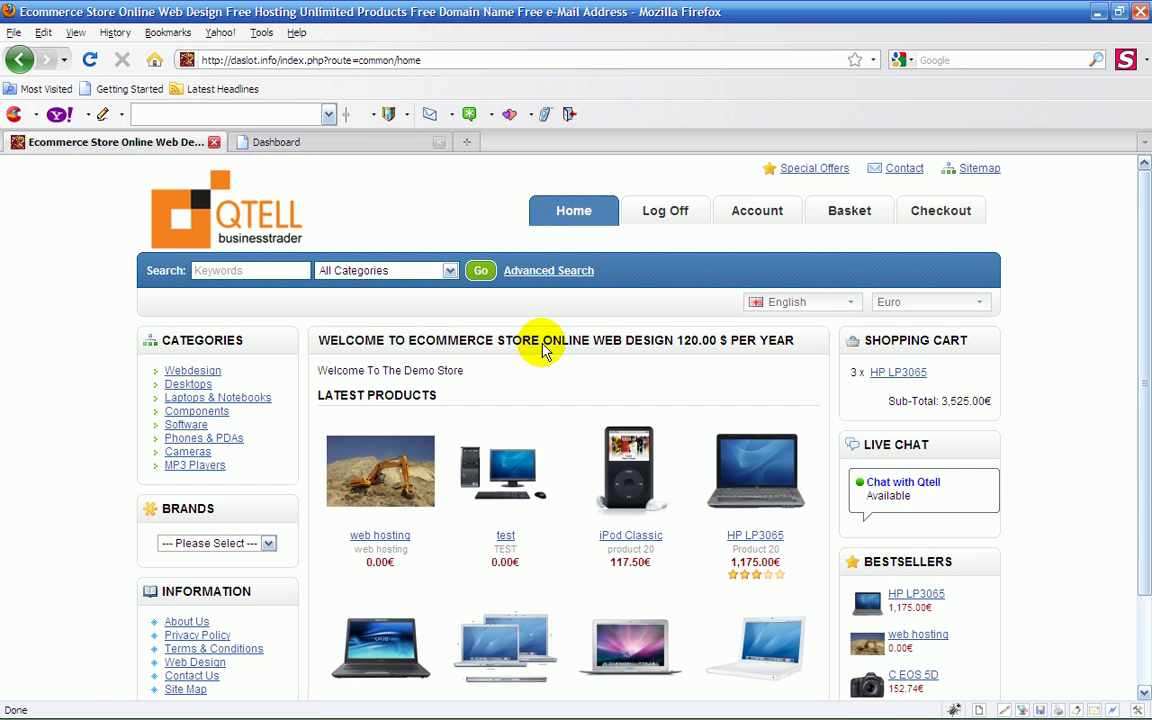
{"action": "scroll", "coordinate": [543, 348], "scroll_direction": "down", "scroll_amount": 2}
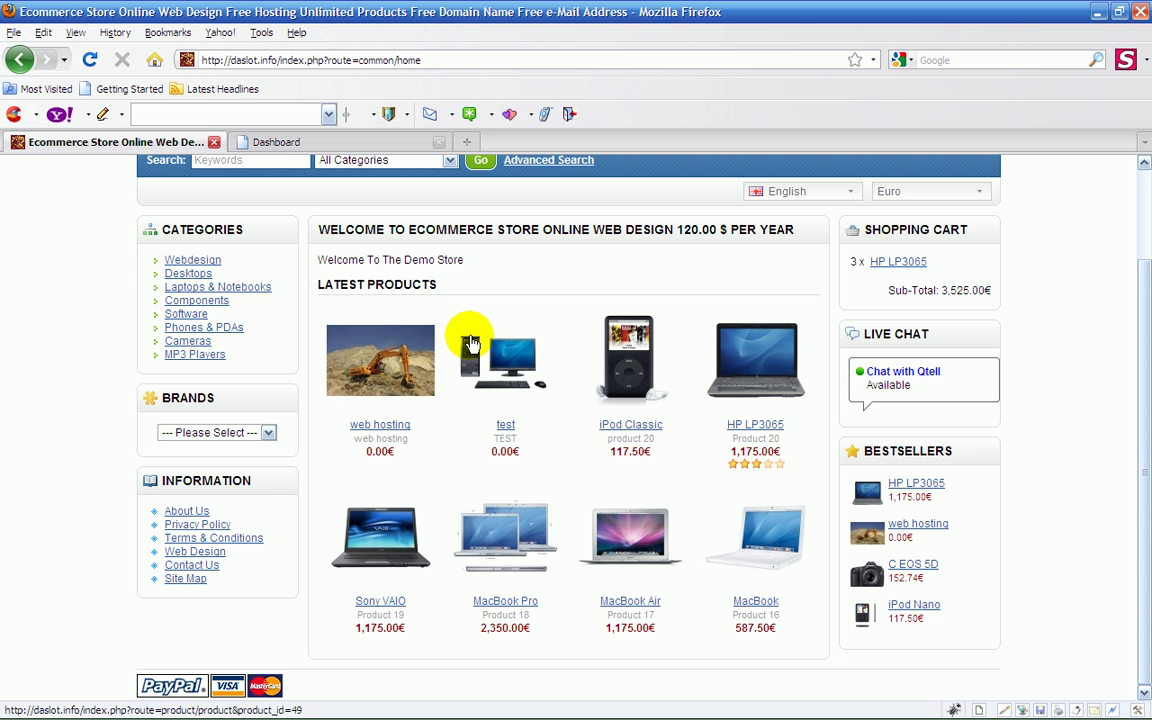
{"action": "scroll", "coordinate": [686, 455], "scroll_direction": "up", "scroll_amount": 2}
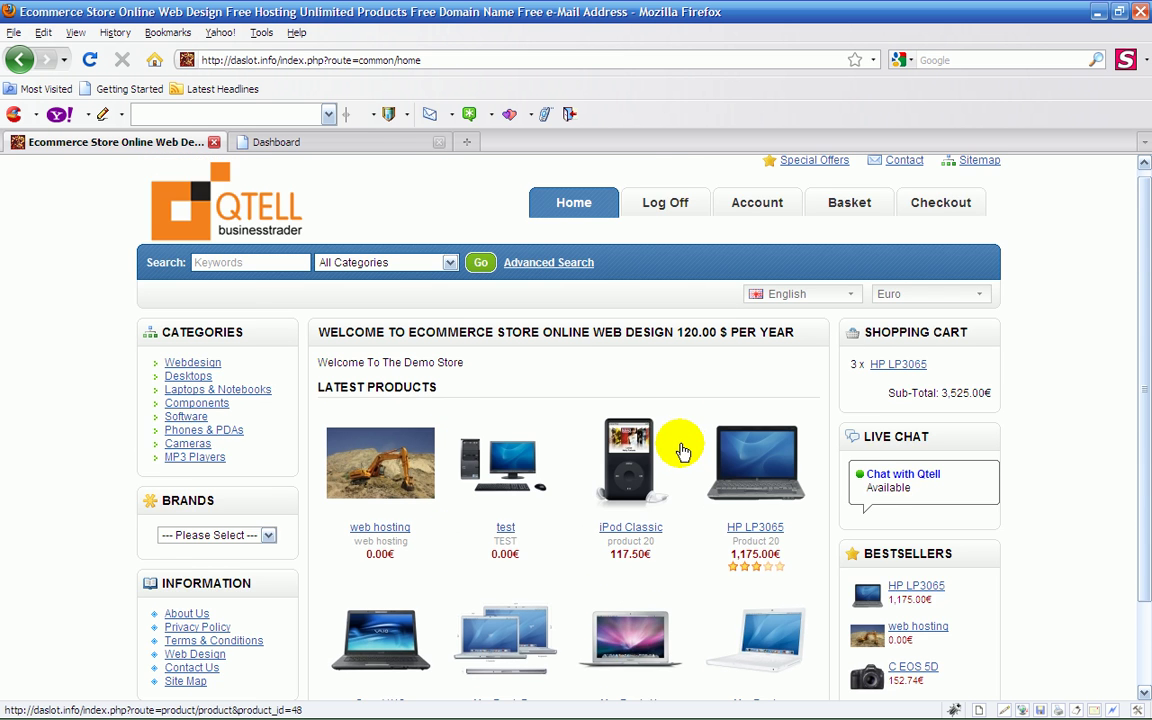
{"action": "scroll", "coordinate": [655, 435], "scroll_direction": "down", "scroll_amount": 1}
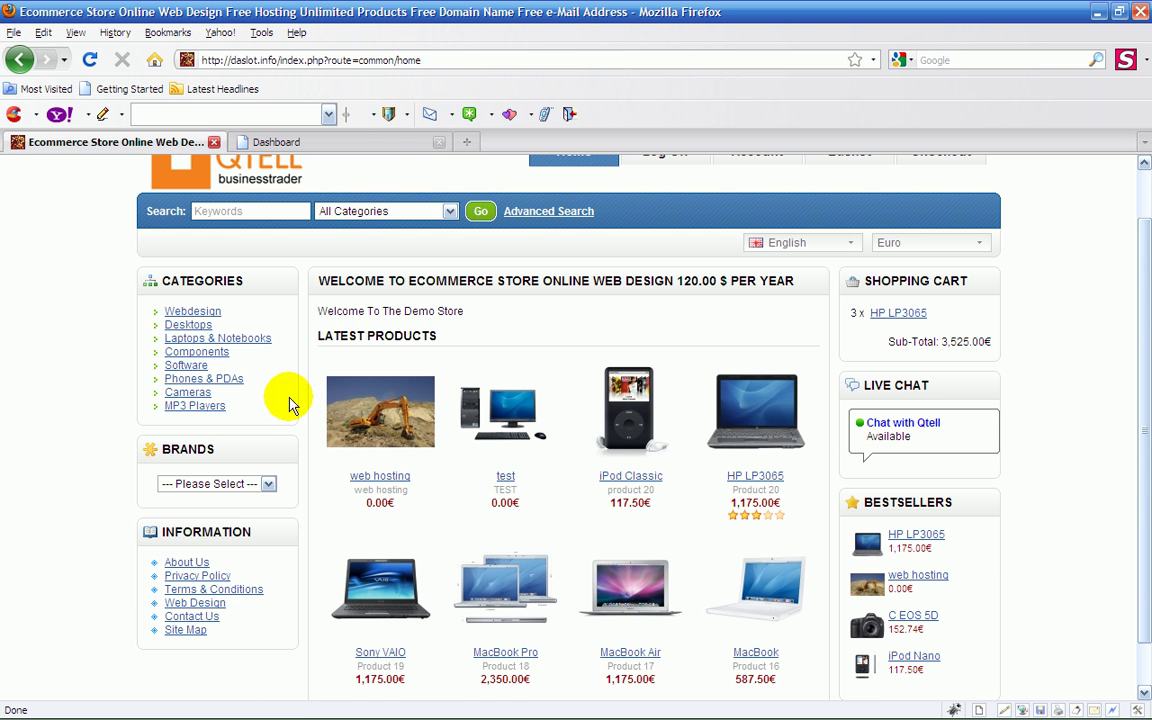